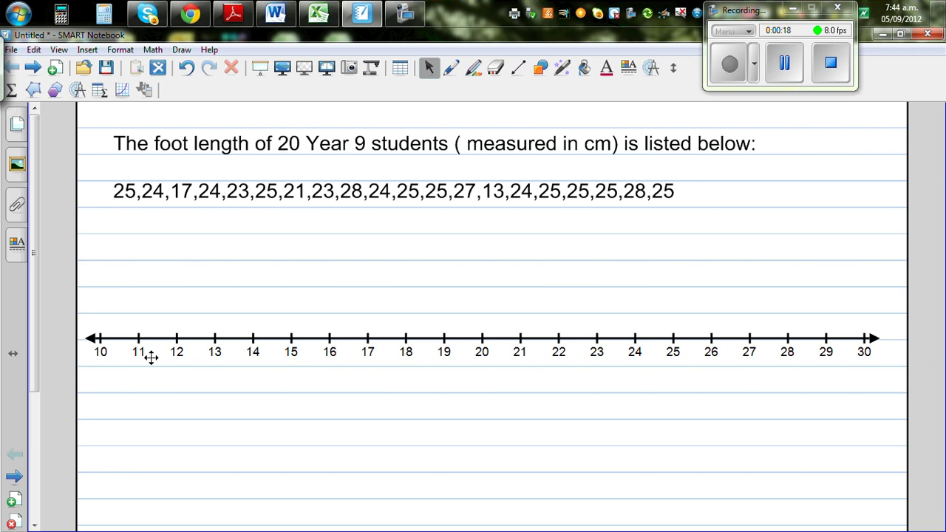
Handwrite 'Foot length in cm' in dark red ink beneath the number line
click(451, 69)
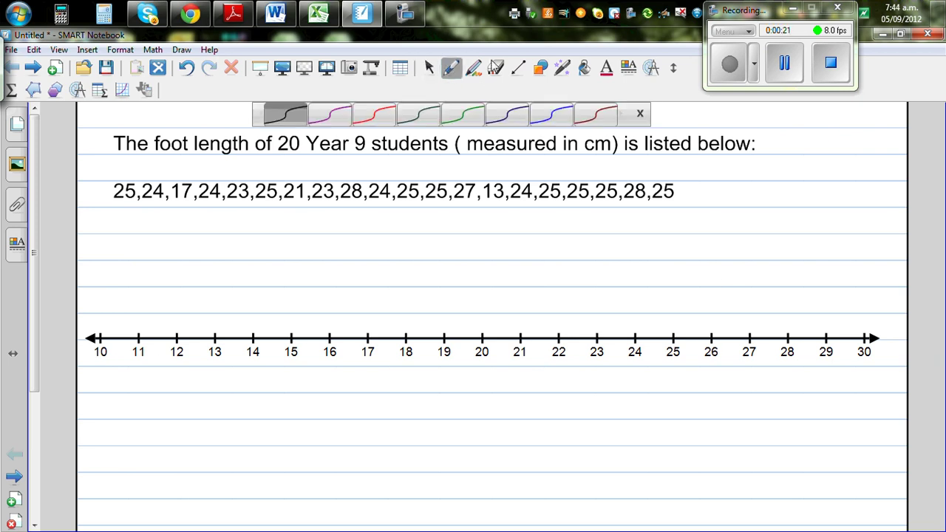
click(596, 116)
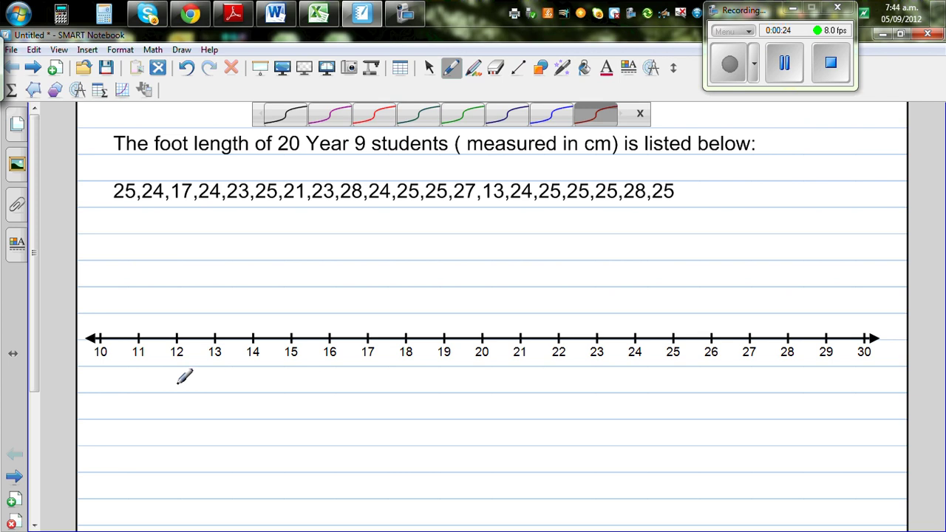
mouse_move(176, 375)
mouse_down()
mouse_move(200, 385)
mouse_move(234, 385)
mouse_move(238, 374)
mouse_move(311, 380)
mouse_move(289, 406)
mouse_up()
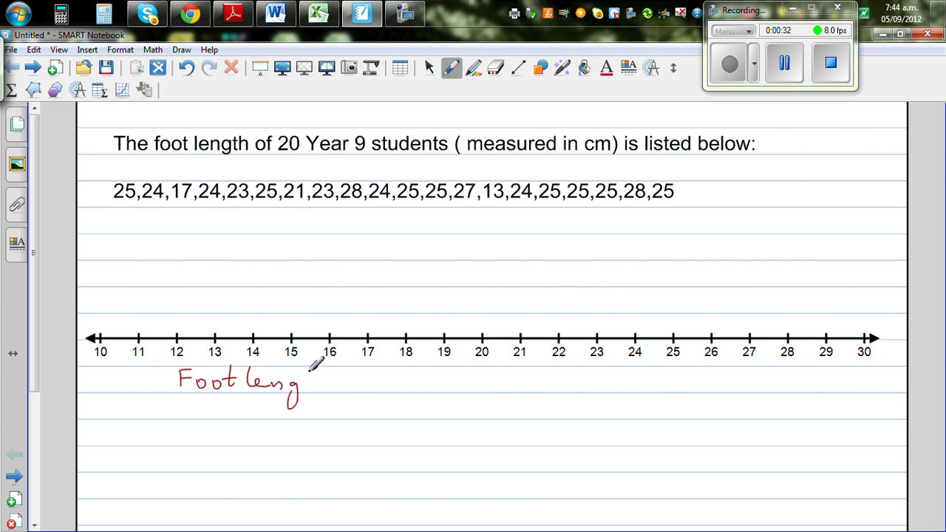
mouse_move(312, 368)
mouse_down()
mouse_move(314, 386)
mouse_move(320, 374)
mouse_up()
mouse_move(320, 370)
mouse_down()
mouse_move(330, 387)
mouse_move(489, 391)
mouse_up()
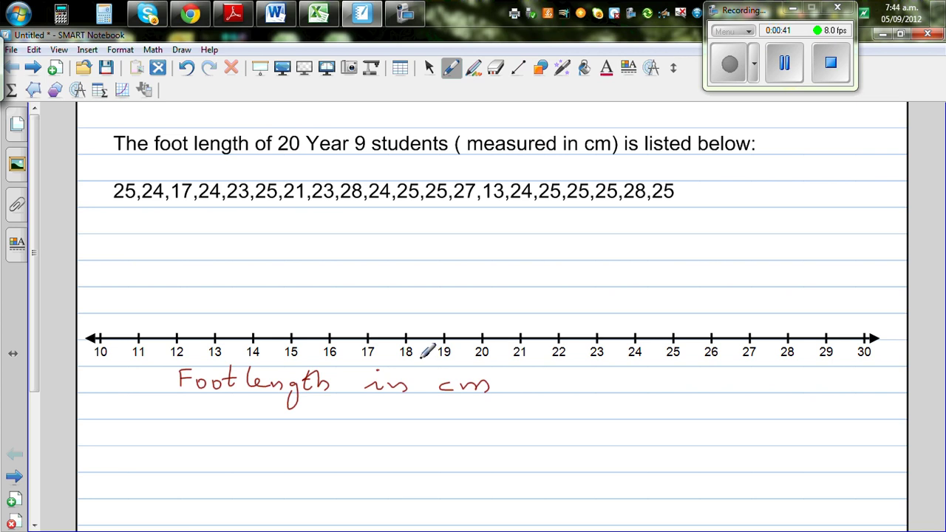
click(451, 69)
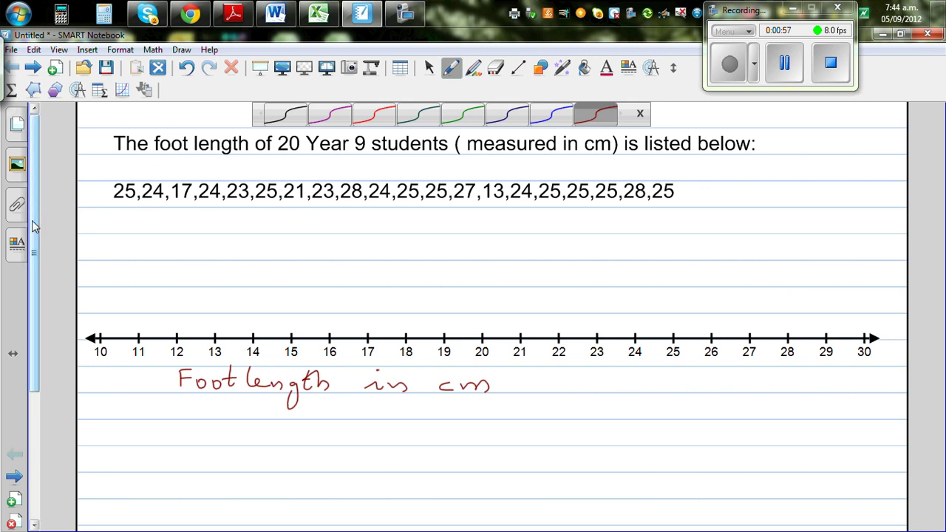
Set the pen to purple at the fourth line thickness, then draw and erase a test dot
click(17, 246)
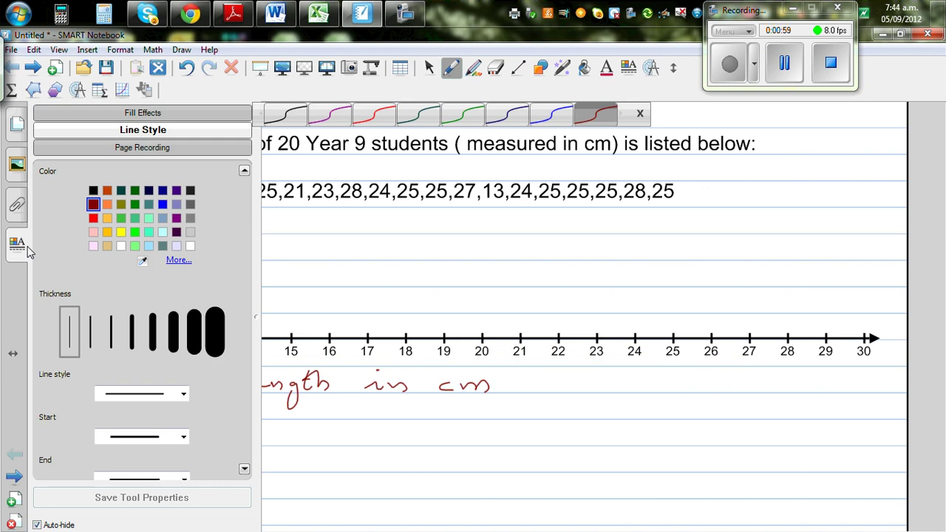
click(132, 334)
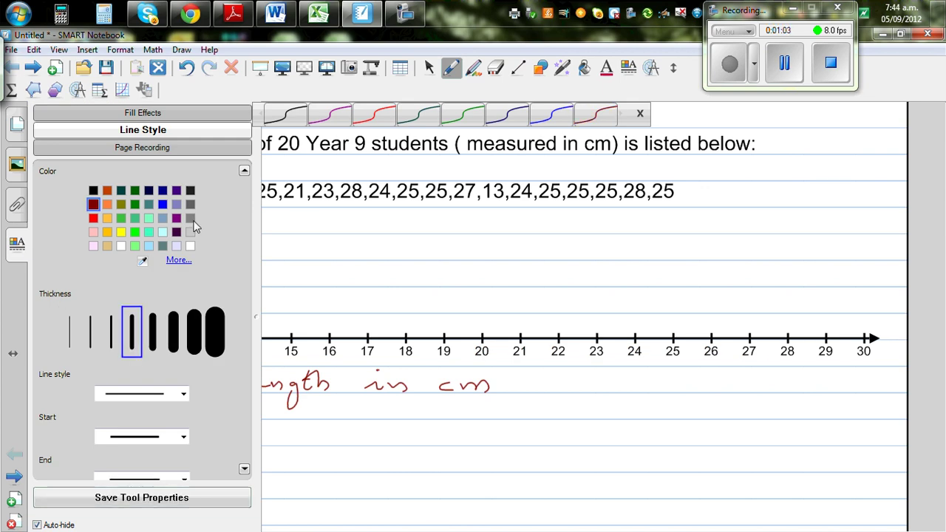
click(177, 192)
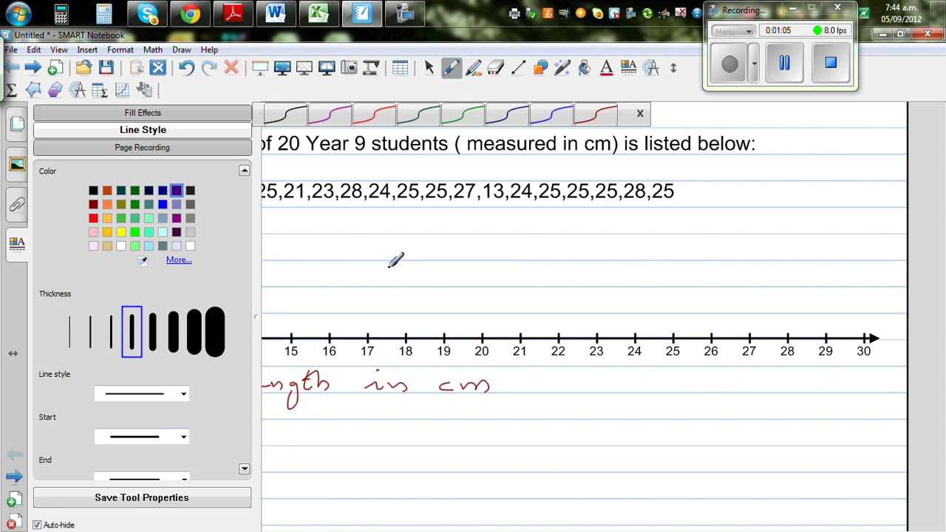
click(510, 283)
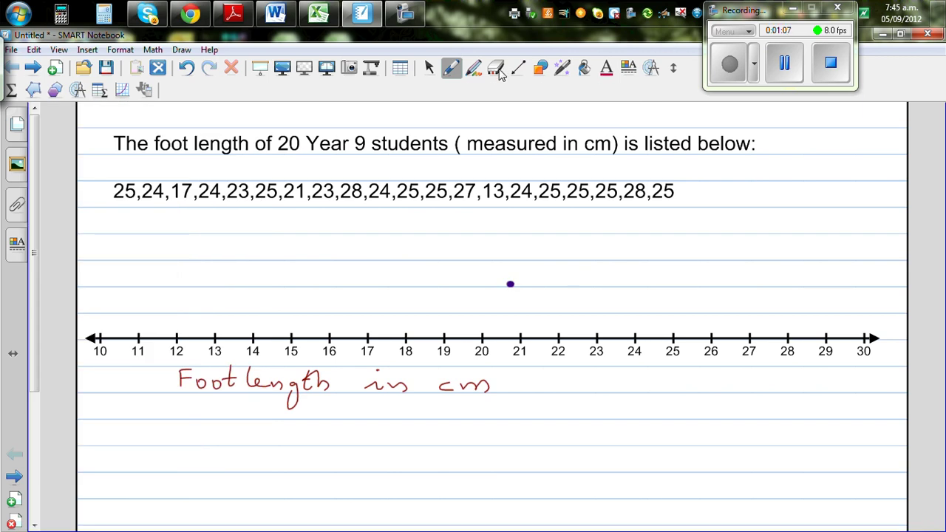
click(496, 68)
click(510, 284)
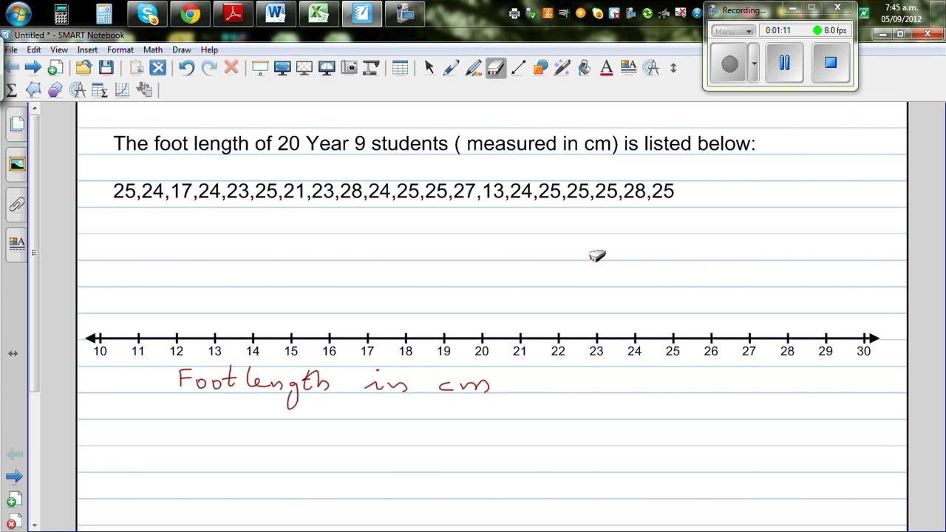
Reselect the purple pen preset and reapply the thicker line width
click(453, 71)
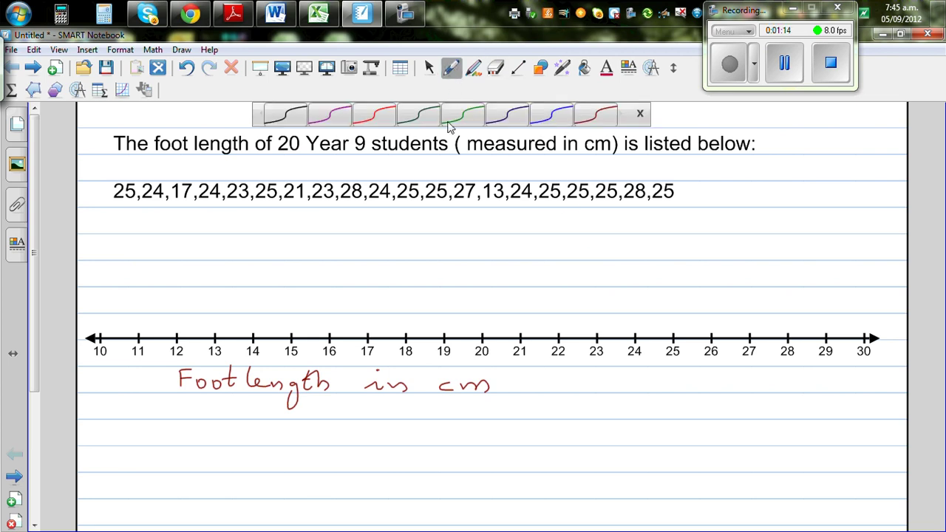
click(332, 121)
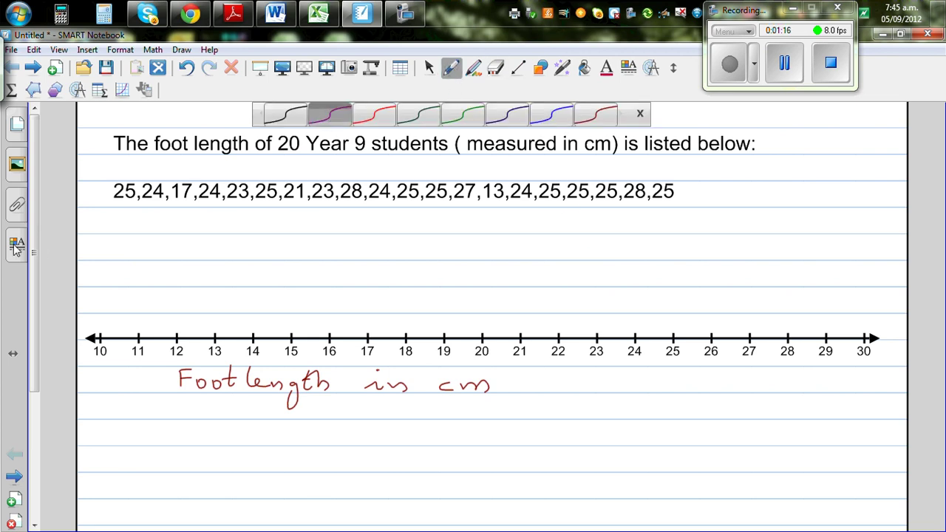
click(17, 246)
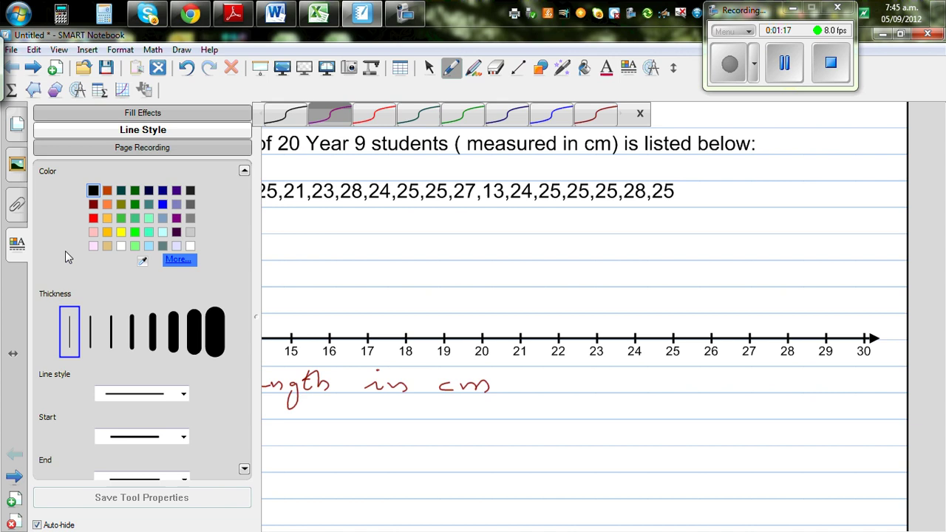
click(132, 336)
Plot purple dots above 23, 24 and 25, stacking repeated values
click(499, 471)
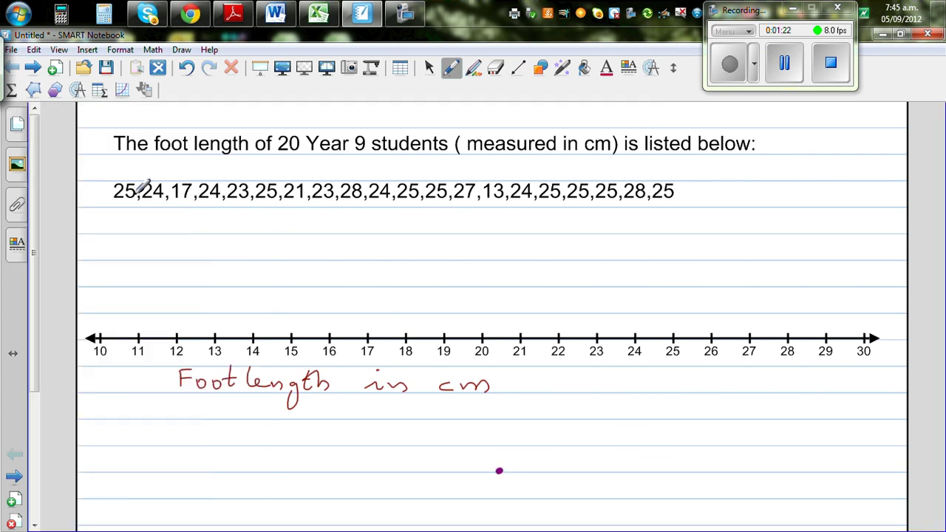
click(673, 322)
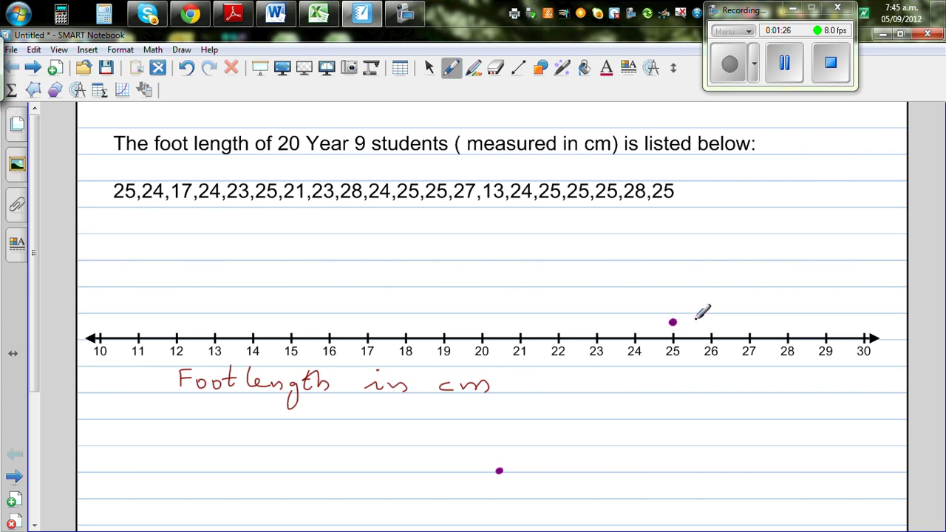
click(634, 320)
click(633, 306)
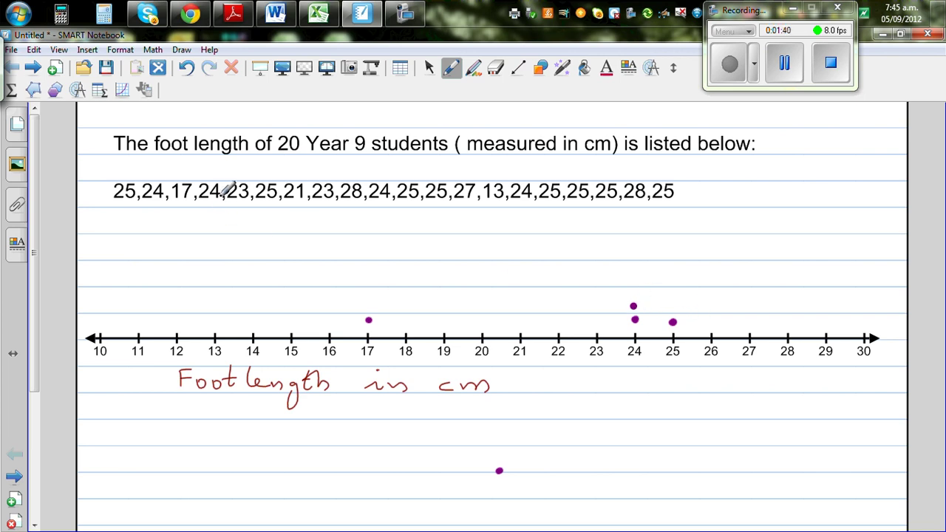
click(594, 322)
click(672, 308)
click(594, 310)
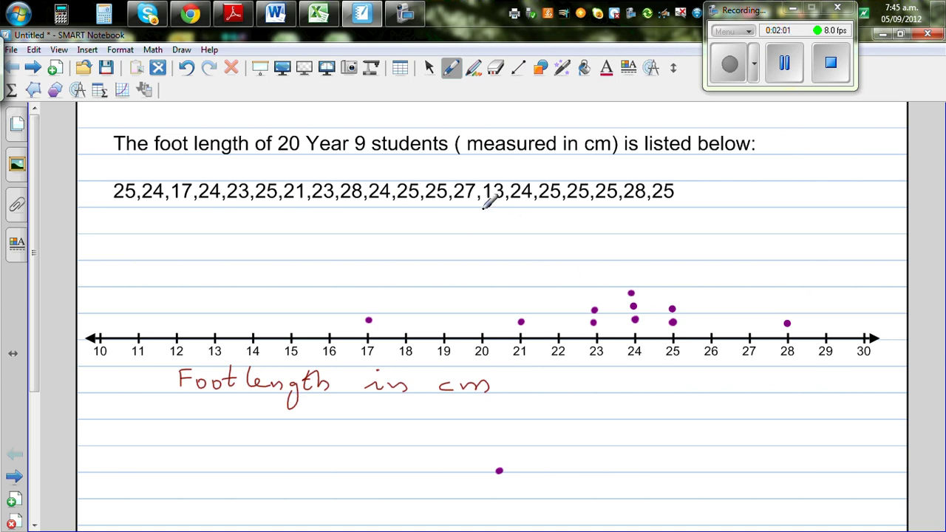
click(671, 285)
Add dots above 27, 13 and 28, and stack more at 24 and 25 until 25 holds eight
click(748, 323)
click(216, 319)
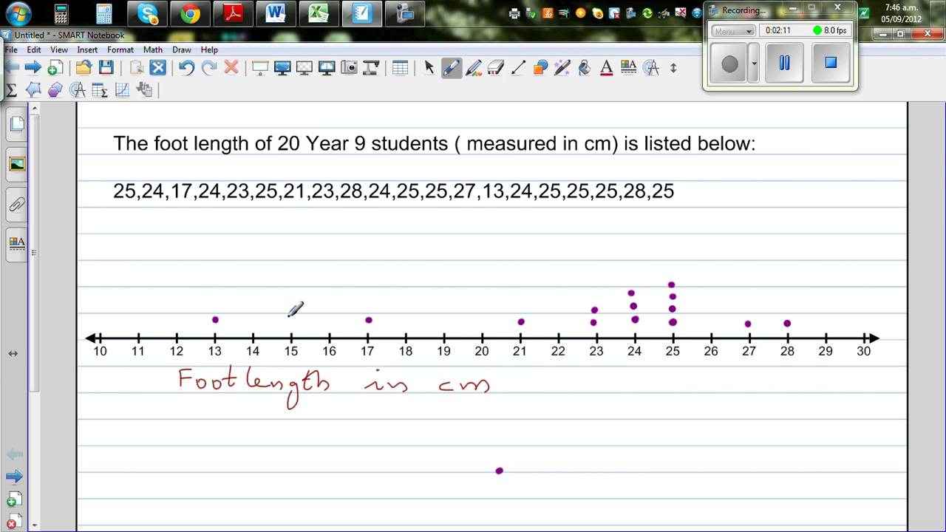
click(629, 282)
click(671, 270)
click(671, 257)
click(669, 243)
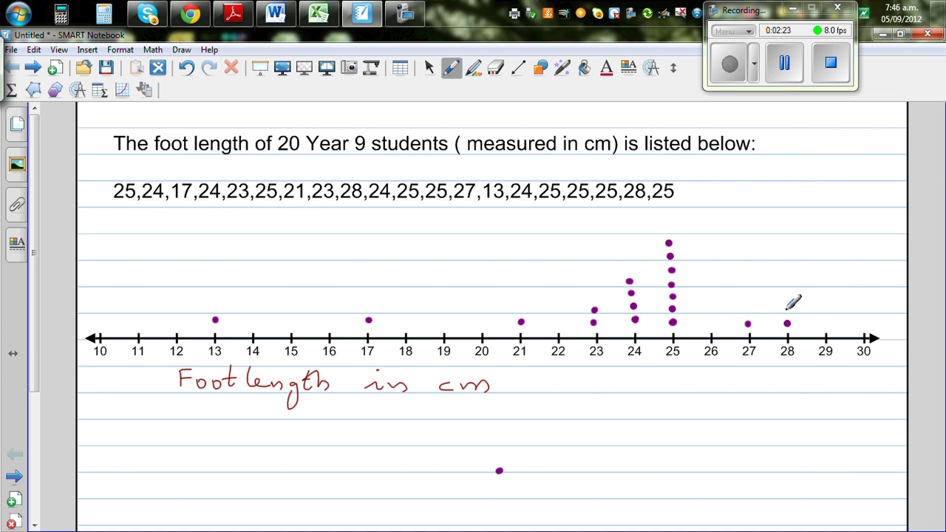
click(784, 308)
click(667, 229)
click(457, 68)
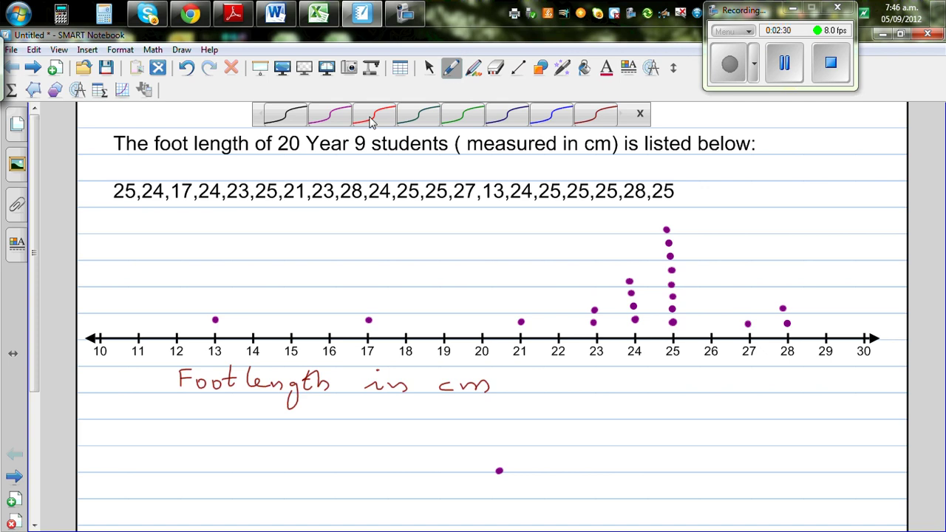
Handwrite the black title 'Dot plot of foot length of Yr 9 students' below the data list
click(288, 120)
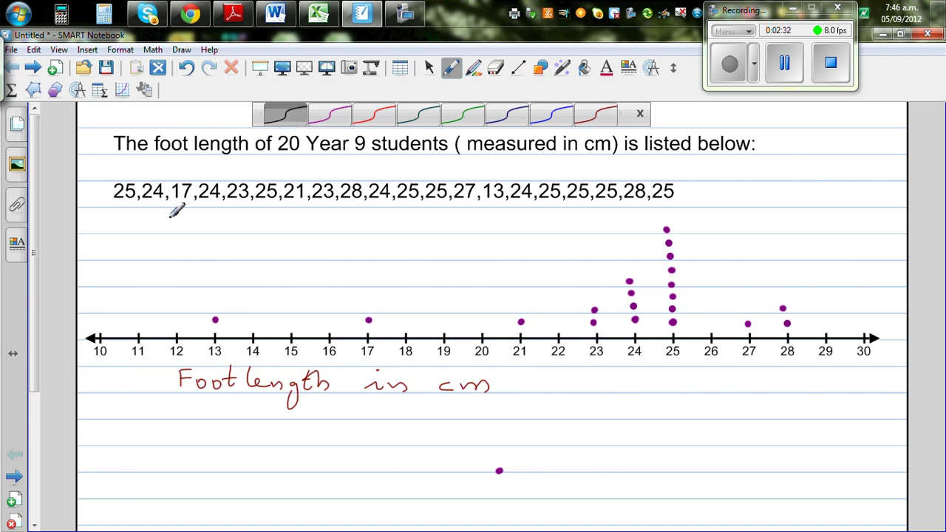
mouse_move(163, 214)
mouse_down()
mouse_move(163, 225)
mouse_move(203, 225)
mouse_move(207, 213)
mouse_up()
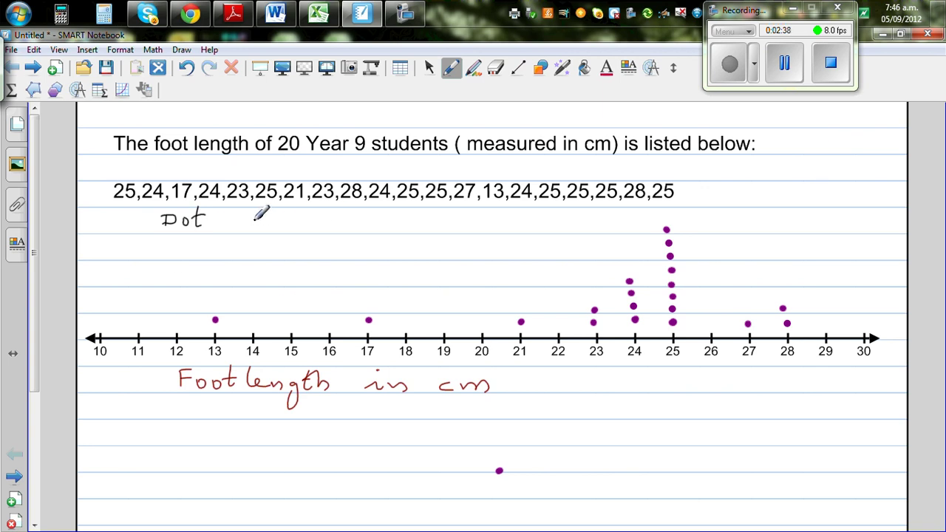
mouse_move(227, 217)
mouse_down()
mouse_move(325, 215)
mouse_move(348, 222)
mouse_move(341, 240)
mouse_move(363, 220)
mouse_move(400, 228)
mouse_move(405, 213)
mouse_move(458, 223)
mouse_move(455, 244)
mouse_up()
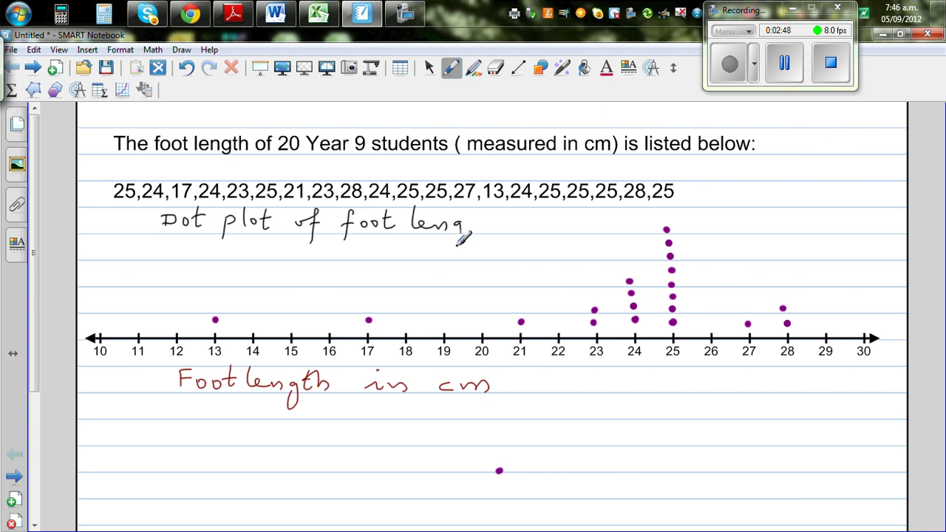
mouse_move(477, 209)
mouse_down()
mouse_move(473, 224)
mouse_move(482, 213)
mouse_up()
mouse_move(490, 209)
mouse_down()
mouse_move(503, 226)
mouse_move(522, 220)
mouse_move(538, 241)
mouse_move(580, 231)
mouse_move(605, 210)
mouse_move(603, 228)
mouse_move(725, 206)
mouse_move(717, 213)
mouse_move(735, 225)
mouse_up()
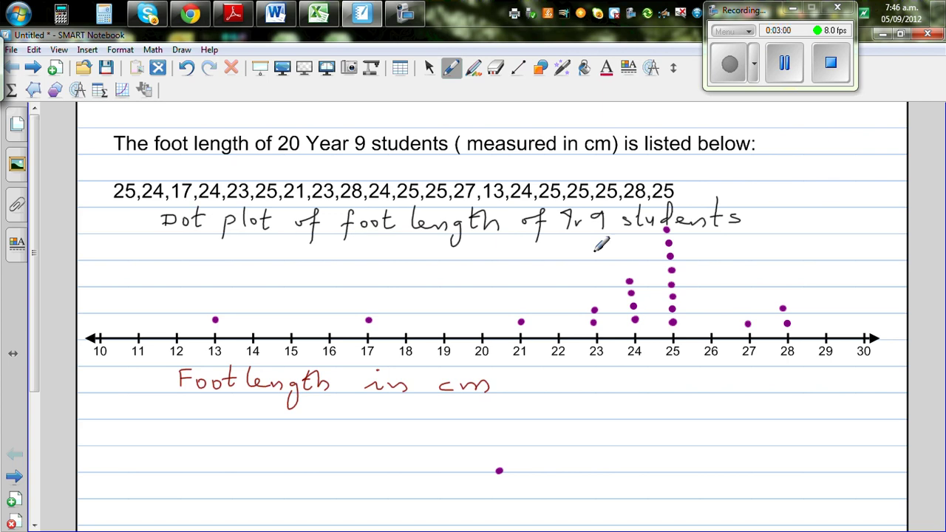
Erase the poorly written 'Yr', finish the title with 'in cm', and erase the stray purple dot
click(495, 67)
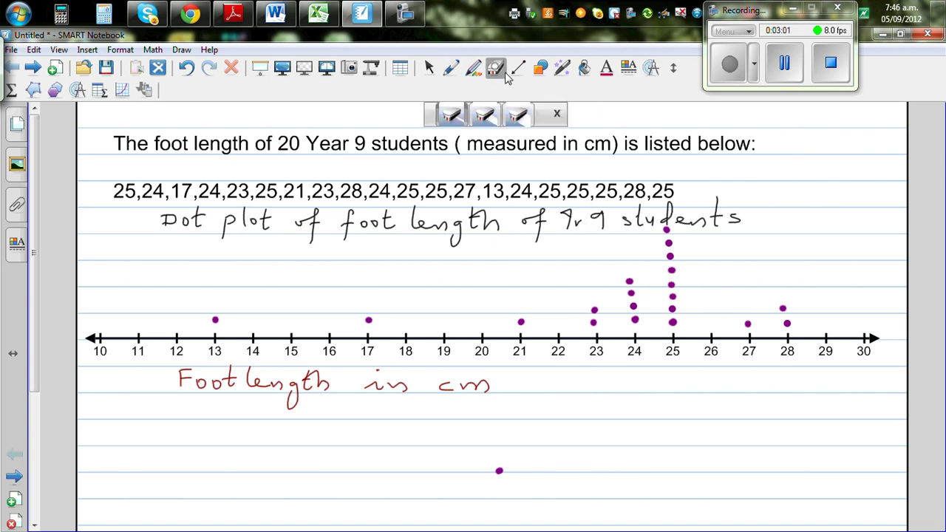
drag(571, 212, 597, 231)
click(451, 67)
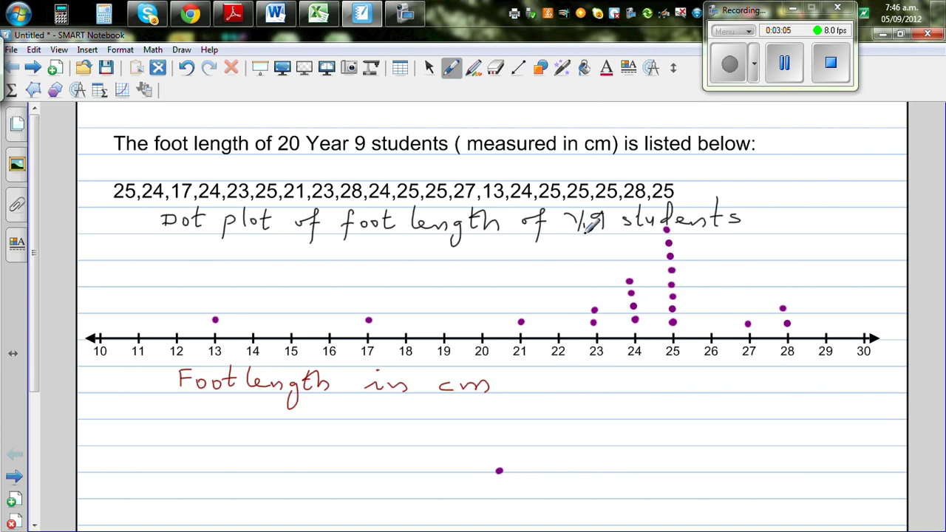
mouse_move(769, 214)
mouse_down()
mouse_move(772, 225)
mouse_move(859, 222)
mouse_up()
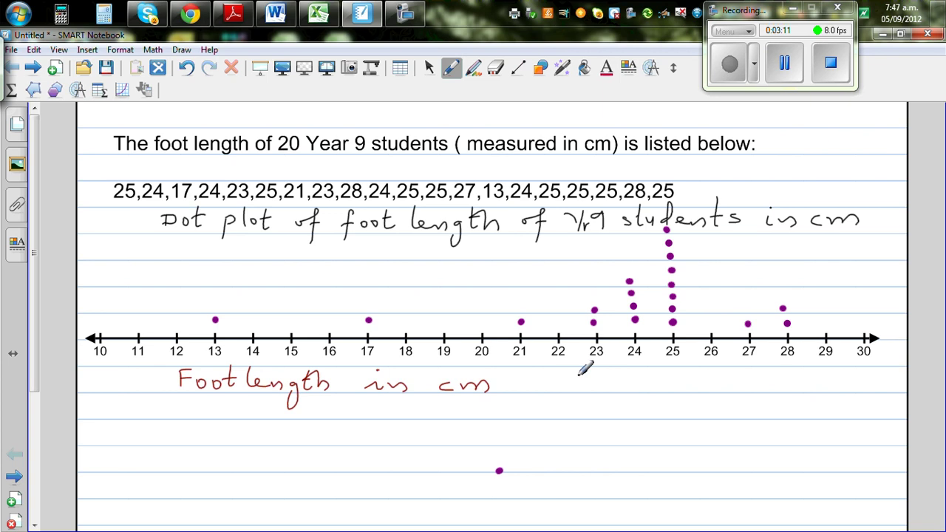
click(496, 67)
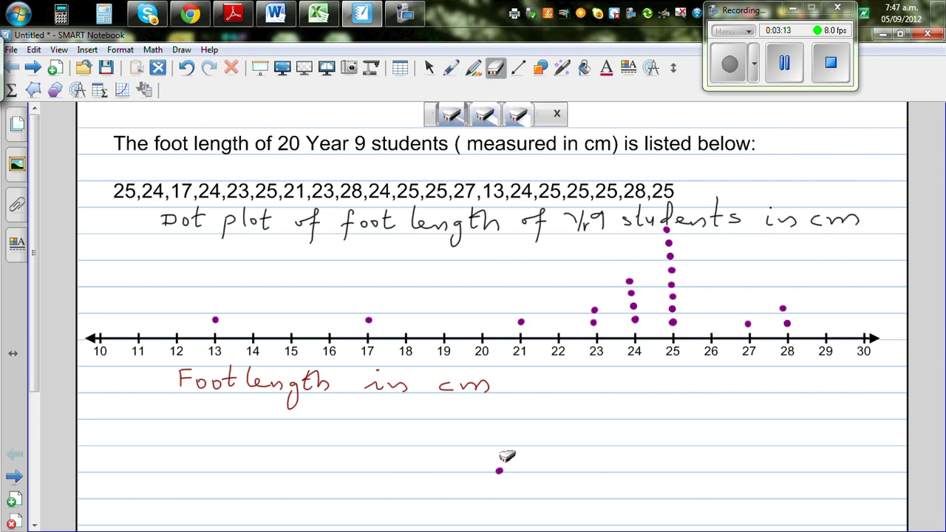
drag(503, 458, 501, 472)
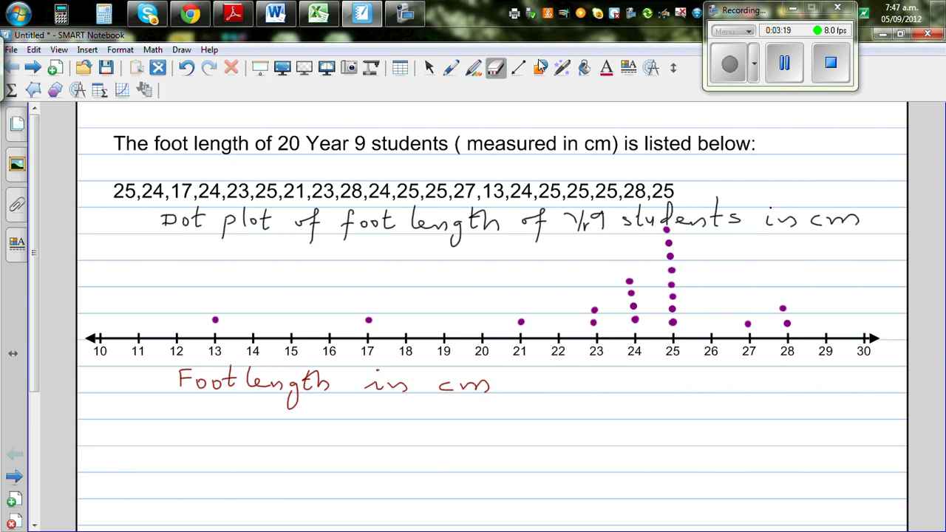
Annotate the dot at 13 with a dark red arrow and 'extreme value or outlier'
click(450, 69)
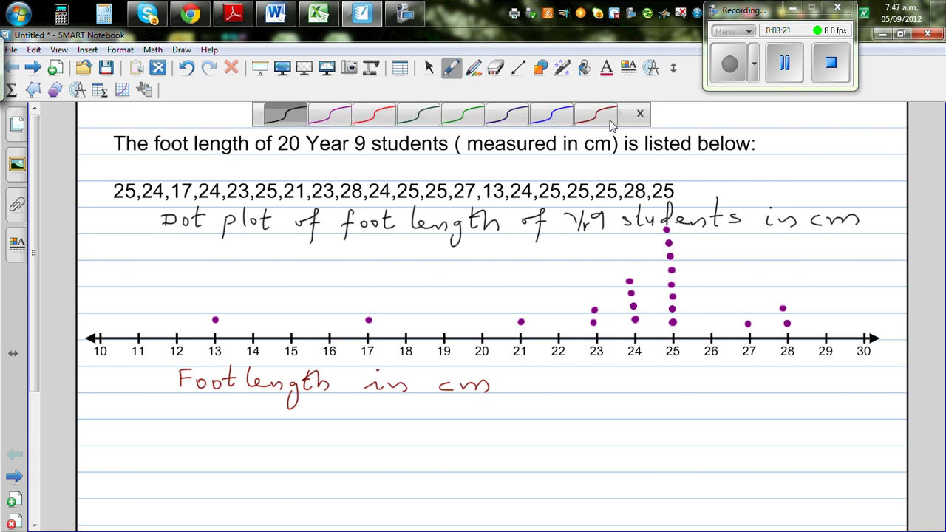
click(586, 119)
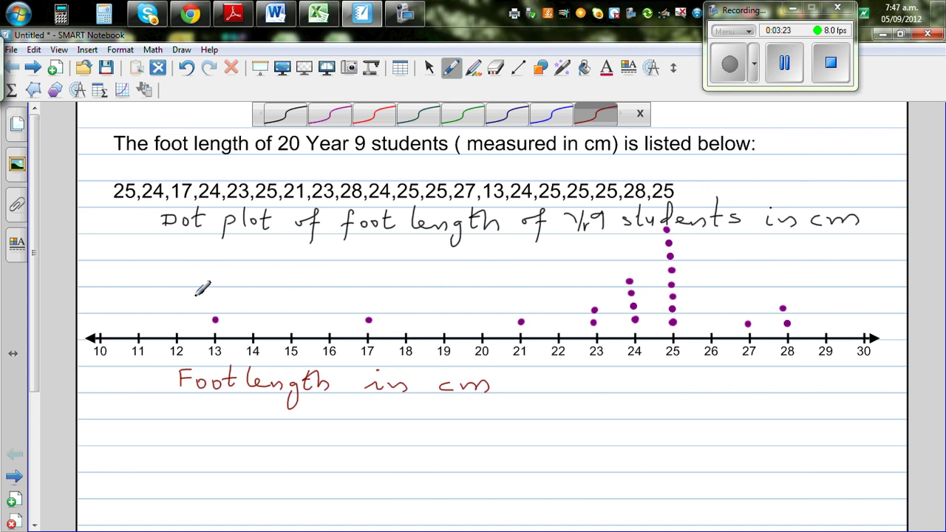
drag(191, 290, 211, 301)
drag(209, 293, 202, 301)
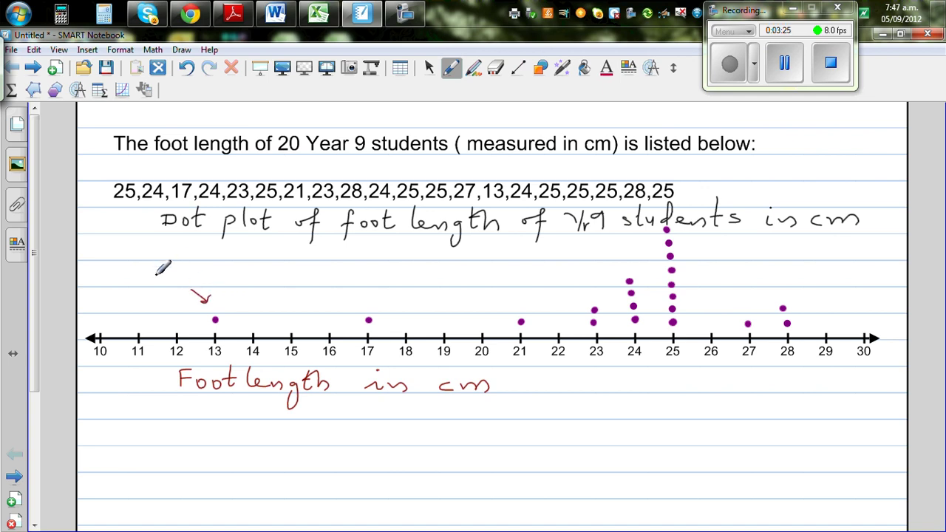
mouse_move(155, 274)
mouse_down()
mouse_move(185, 272)
mouse_move(175, 273)
mouse_move(201, 257)
mouse_move(251, 255)
mouse_up()
mouse_move(227, 275)
mouse_down()
mouse_move(252, 284)
mouse_move(259, 268)
mouse_move(284, 278)
mouse_move(323, 265)
mouse_up()
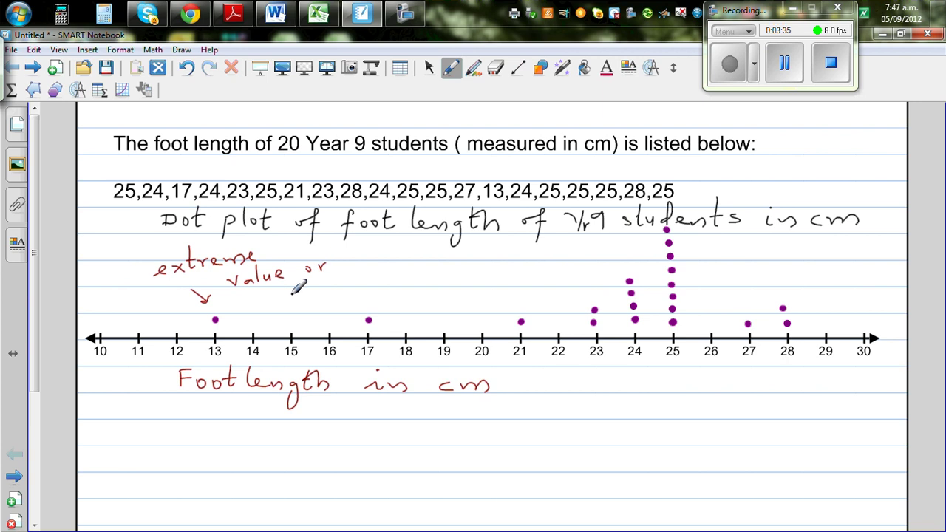
drag(282, 296, 309, 298)
drag(305, 290, 364, 281)
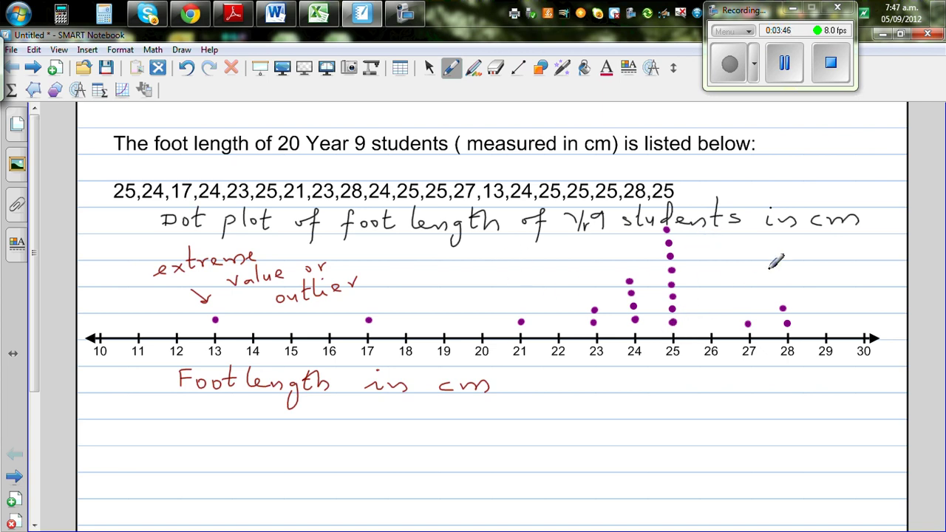
click(462, 66)
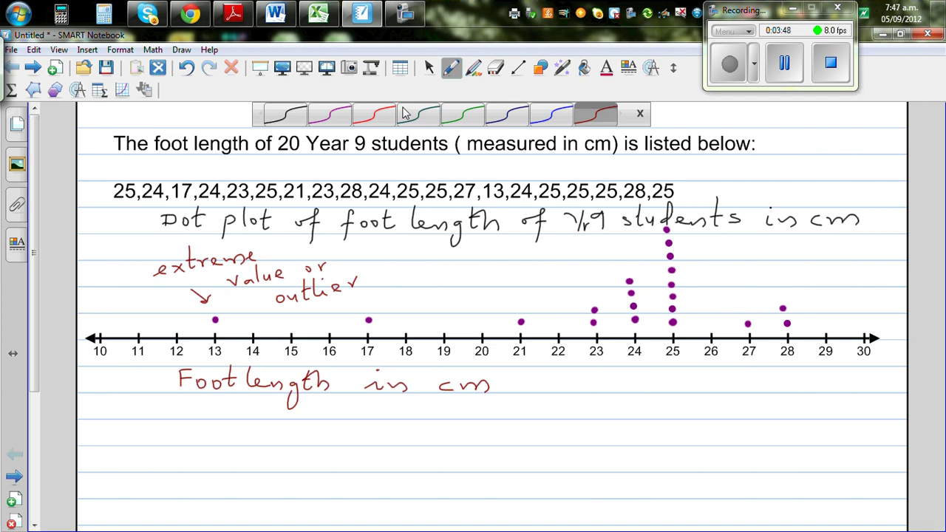
Draw a rectangle around the cluster of dots from 21 to 28 cm
click(540, 68)
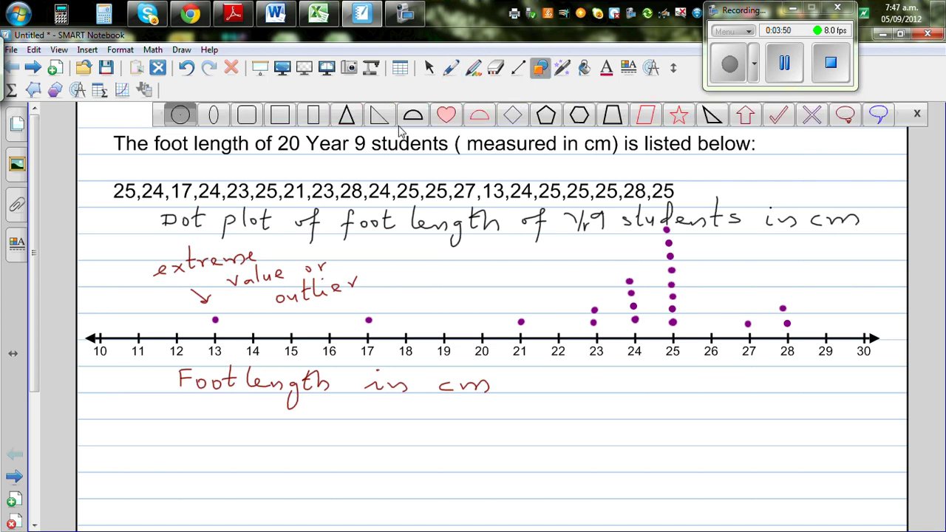
click(312, 116)
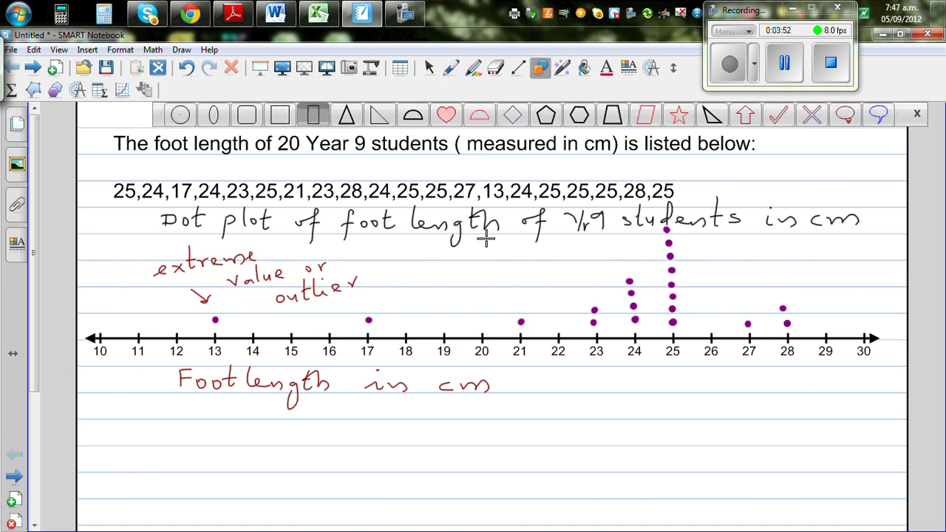
mouse_move(489, 235)
mouse_down()
mouse_move(509, 308)
mouse_move(672, 334)
mouse_move(806, 334)
mouse_up()
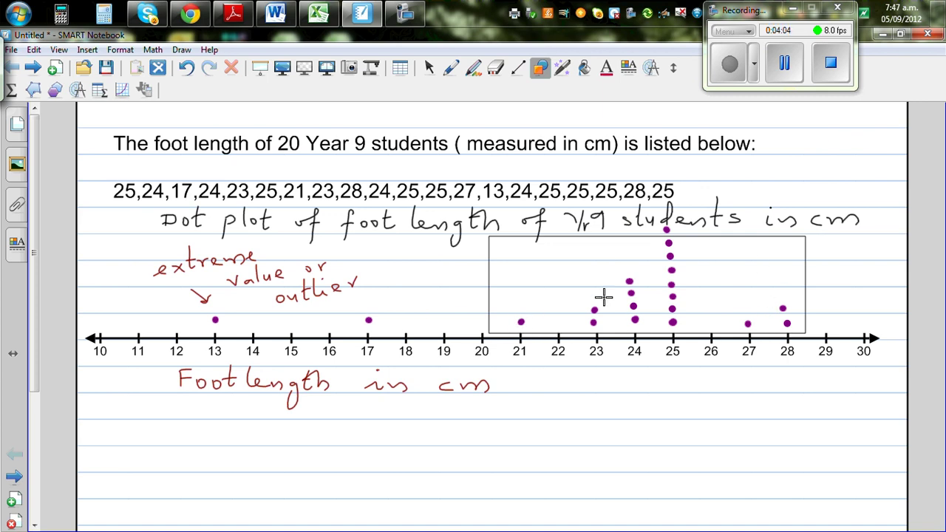
click(450, 68)
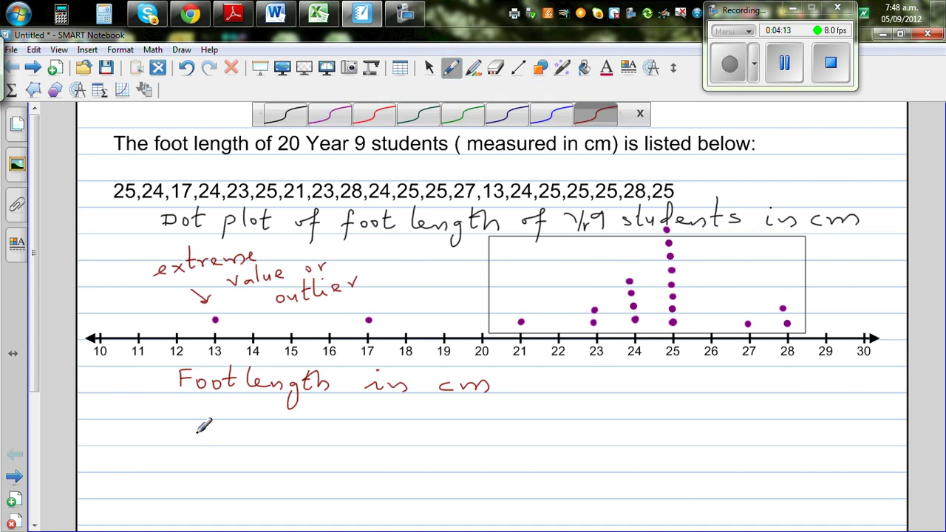
Write 'Mean and median → 21 – 28' below the axis label with the range boxed, then switch to Excel
mouse_move(185, 436)
mouse_down()
mouse_move(267, 442)
mouse_move(357, 427)
mouse_move(396, 441)
mouse_move(441, 439)
mouse_move(454, 429)
mouse_move(457, 440)
mouse_move(558, 436)
mouse_up()
drag(548, 432, 549, 441)
mouse_move(602, 429)
mouse_down()
mouse_move(624, 441)
mouse_move(700, 439)
mouse_up()
mouse_move(593, 413)
mouse_down()
mouse_move(626, 449)
mouse_move(736, 438)
mouse_move(671, 415)
mouse_move(593, 413)
mouse_up()
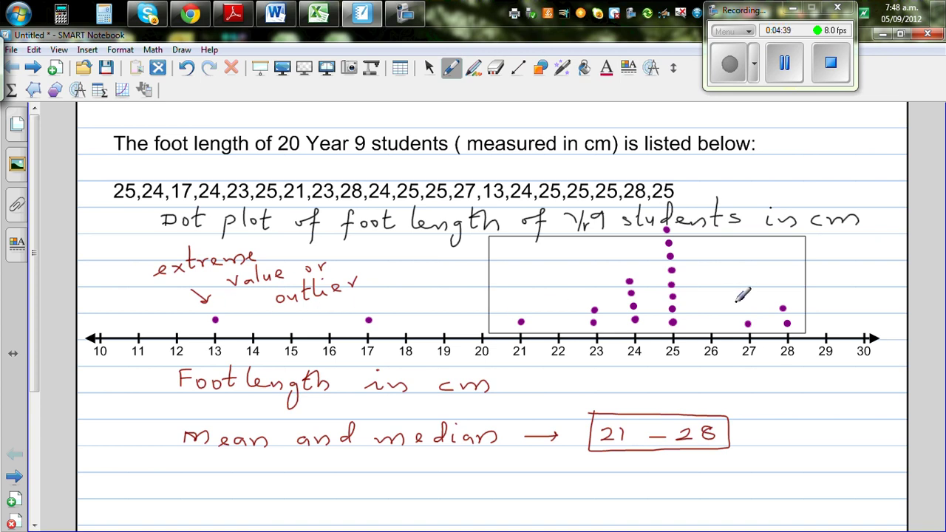
click(318, 13)
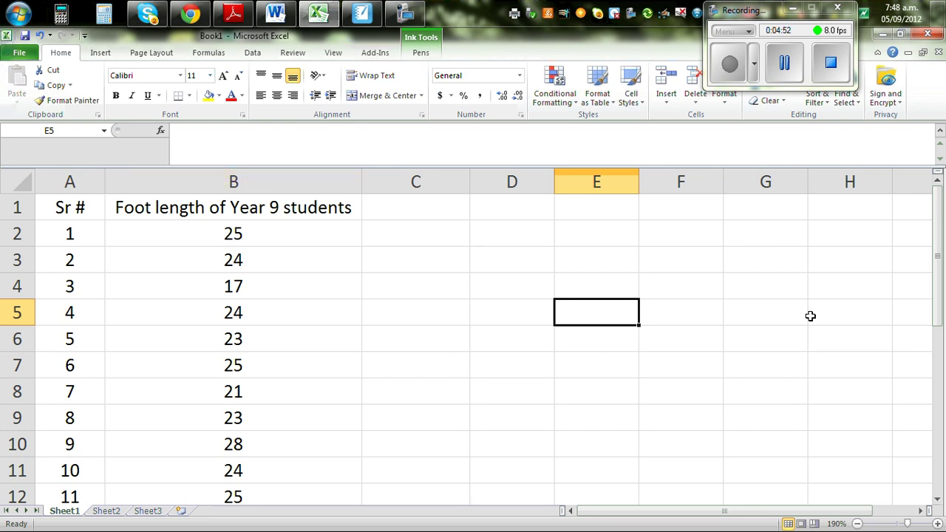
Widen column C in two drags next to the foot lengths in column B
mouse_move(937, 222)
mouse_down()
mouse_move(941, 363)
mouse_move(940, 222)
mouse_up()
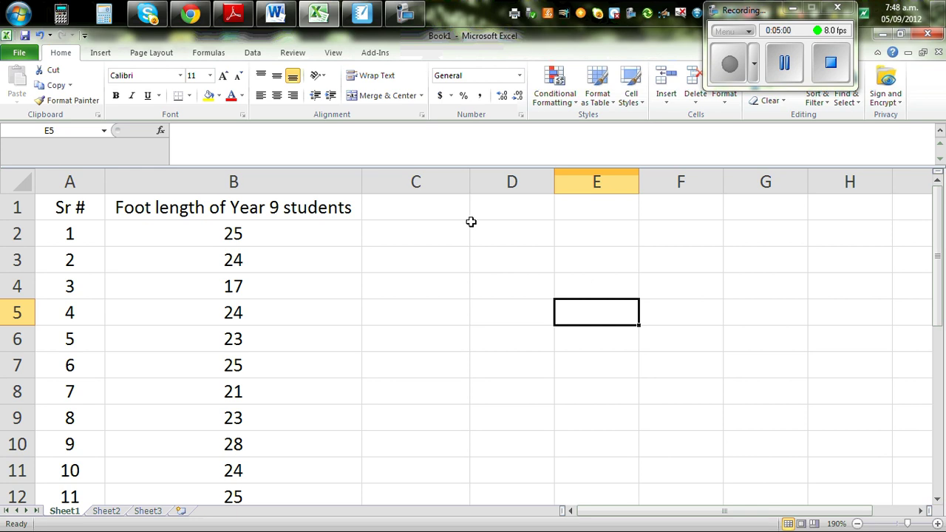
drag(469, 181, 493, 183)
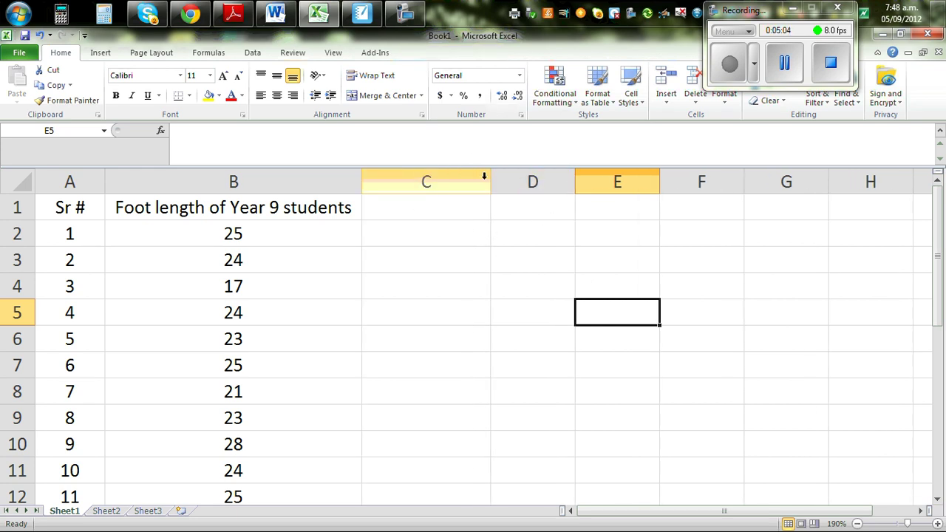
drag(491, 176, 518, 177)
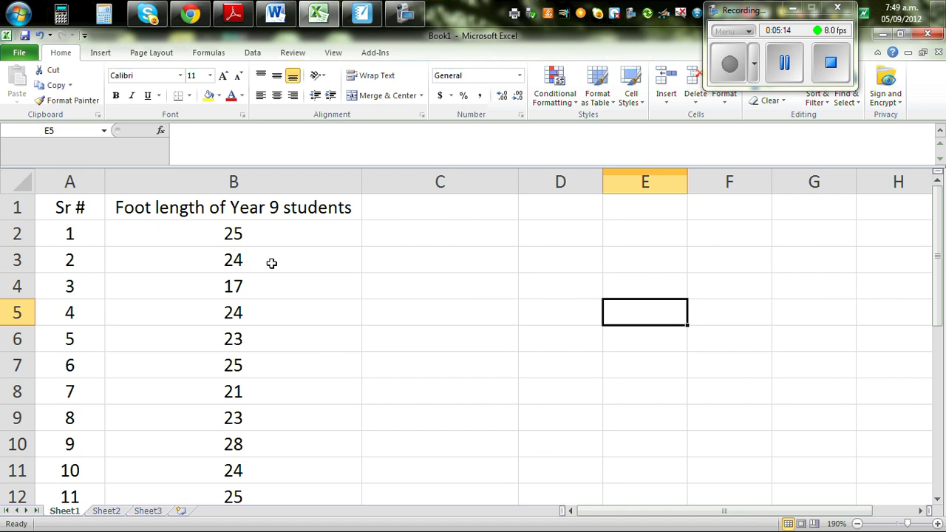
scroll(484, 219, down, 1)
scroll(484, 218, up, 1)
Sort B2:B21 smallest to largest, continuing with the current selection only
drag(164, 233, 228, 443)
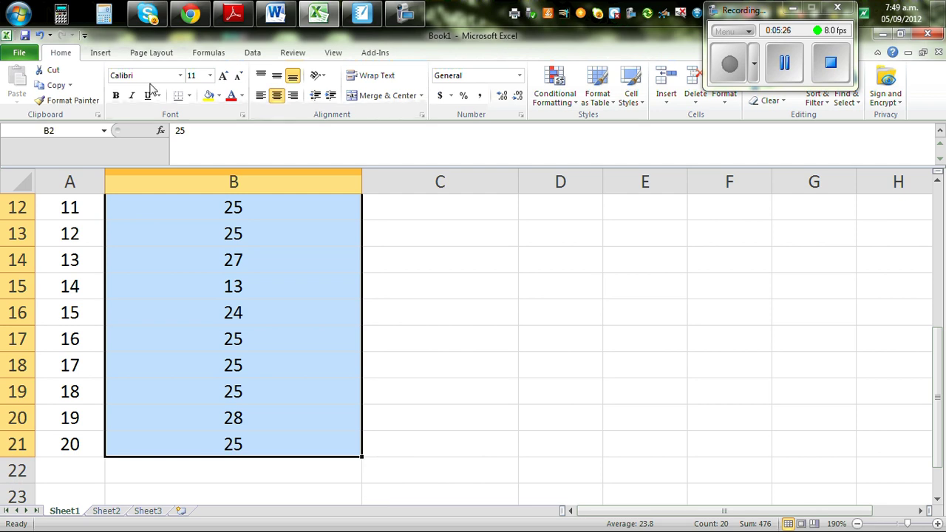
click(252, 54)
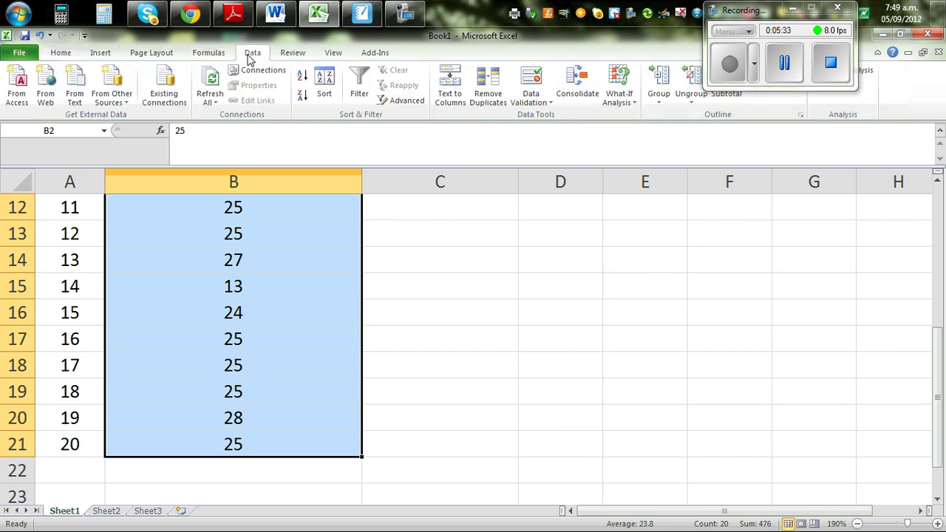
click(303, 78)
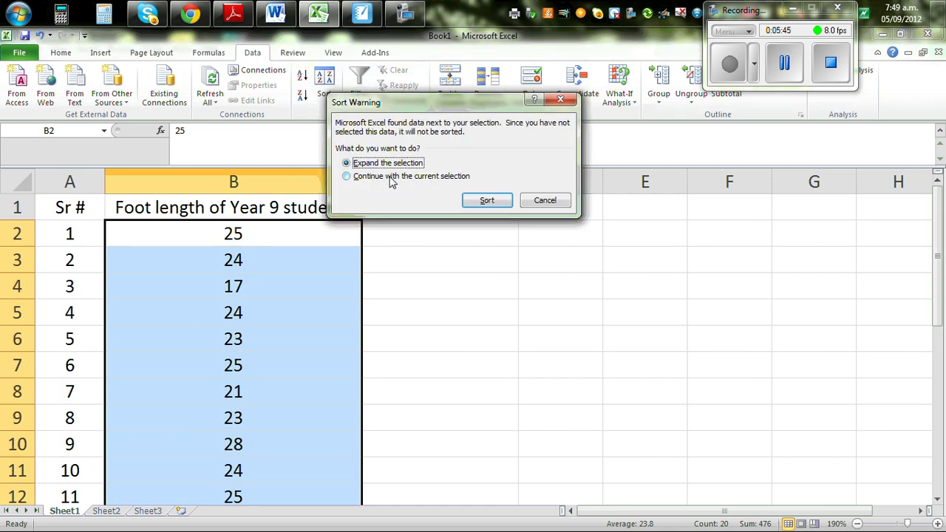
click(347, 177)
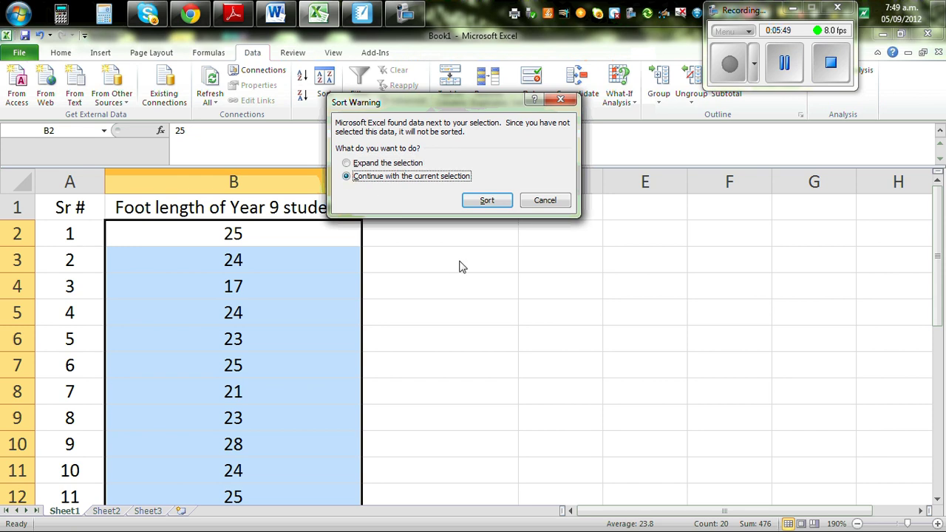
click(485, 201)
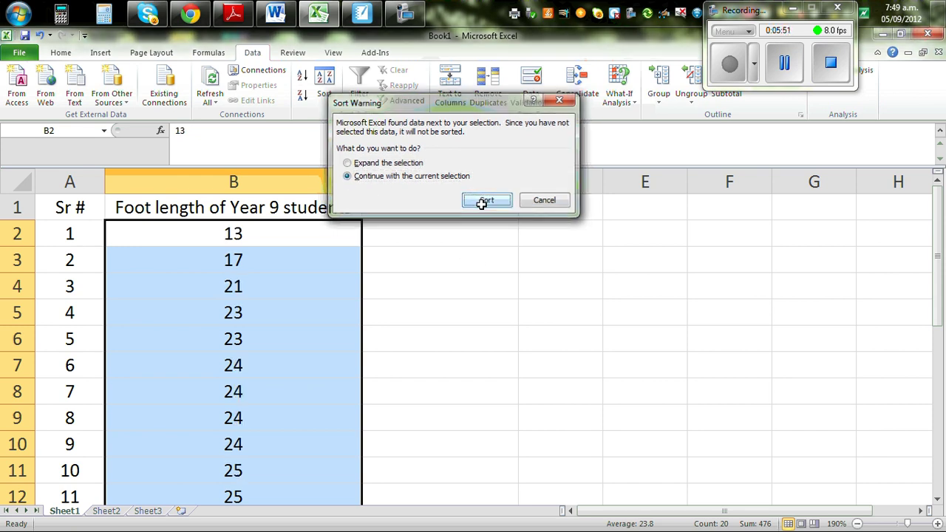
click(638, 286)
scroll(451, 281, down, 6)
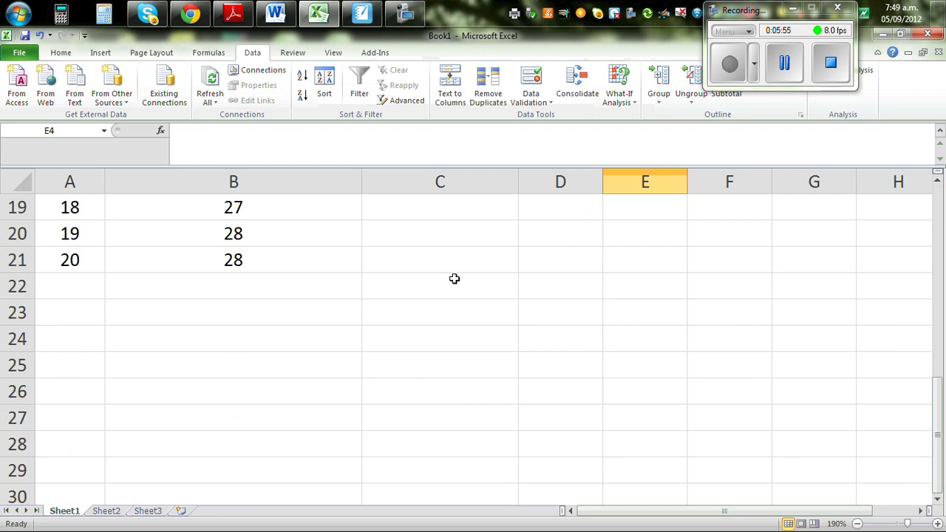
scroll(454, 279, up, 6)
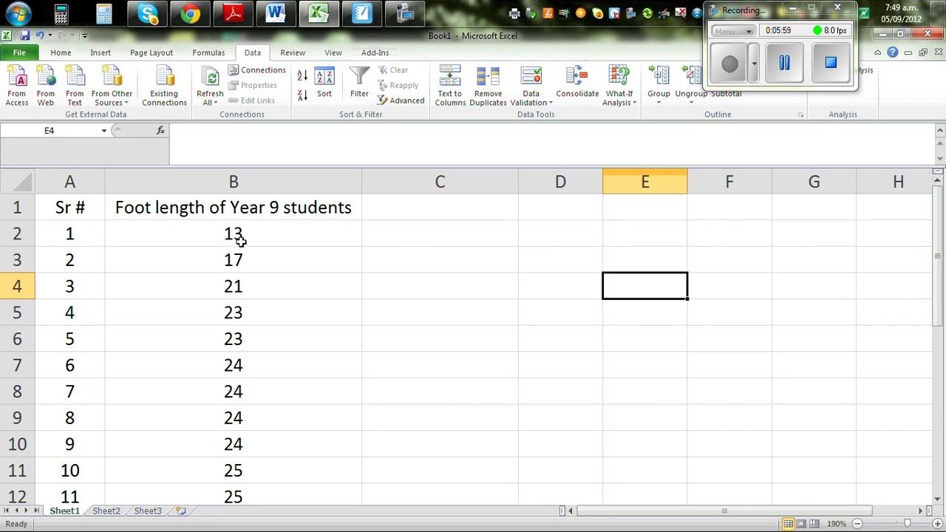
click(362, 14)
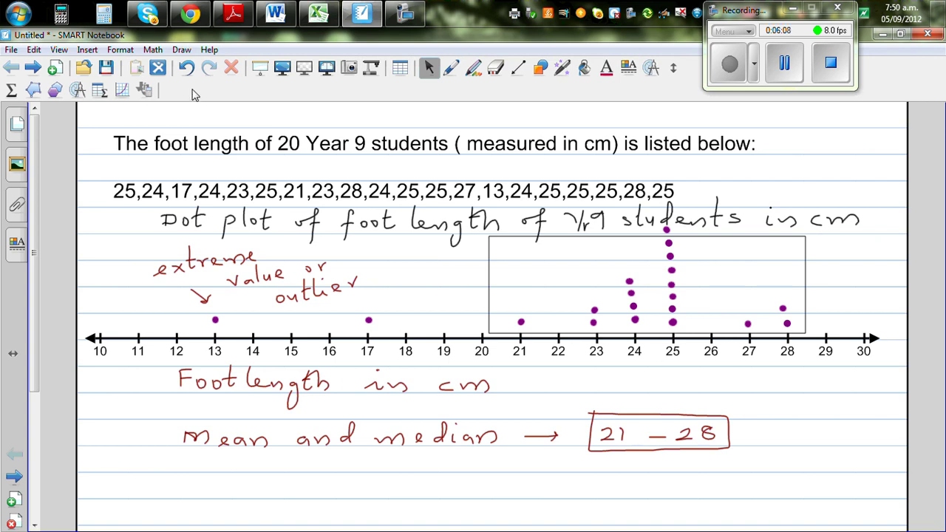
Enter the heading 'Frequency' in cell C1
click(318, 19)
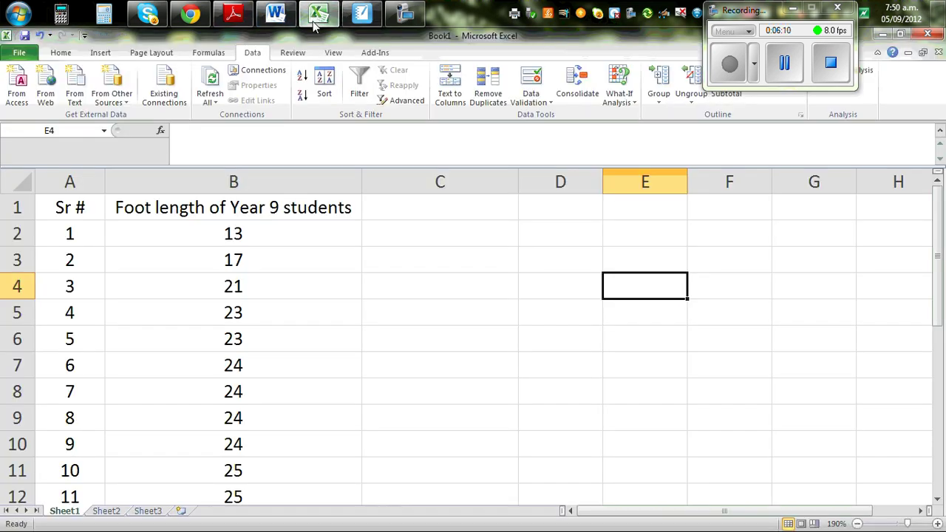
click(404, 215)
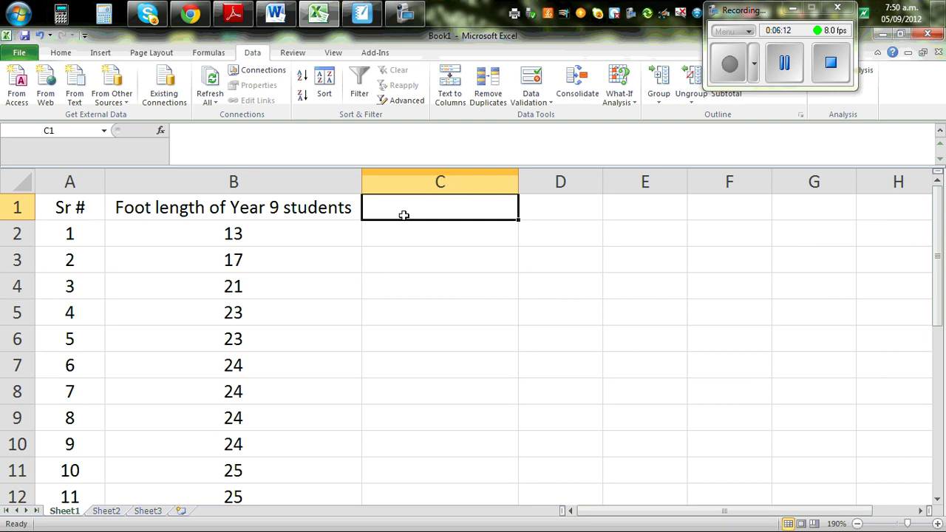
text(Fr)
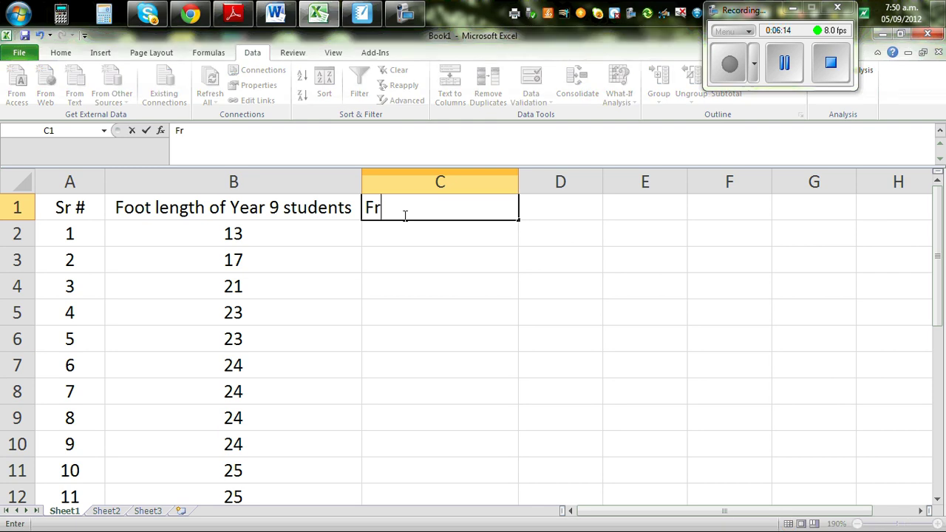
text(eque)
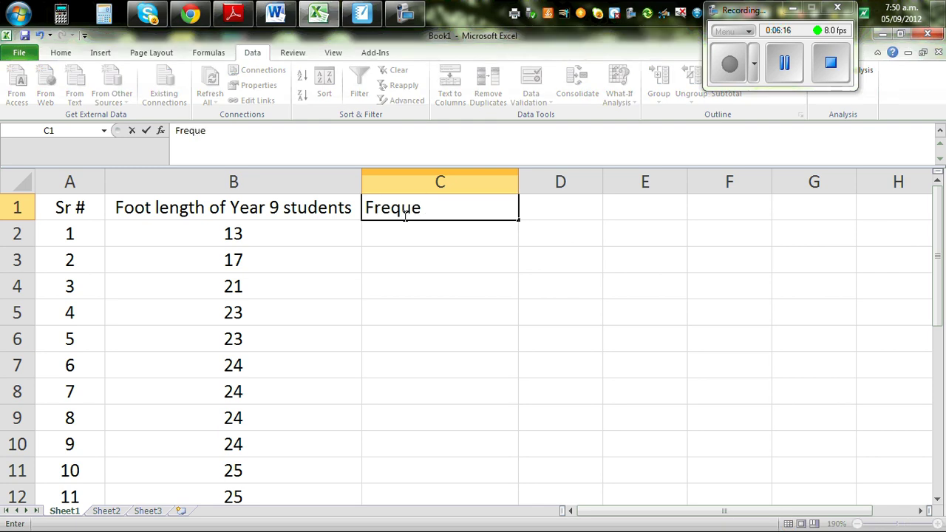
text(ncy)
click(638, 226)
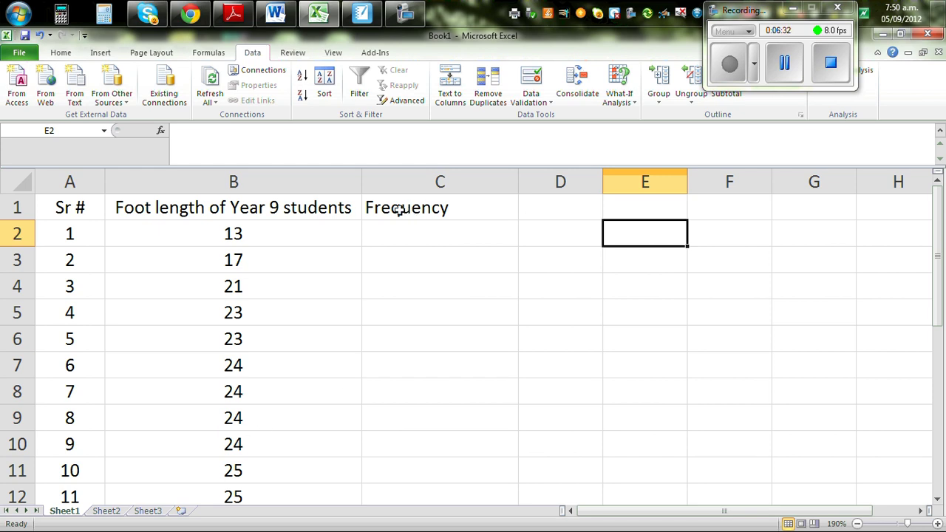
Centre the contents of column C from the heading down
drag(397, 209, 481, 451)
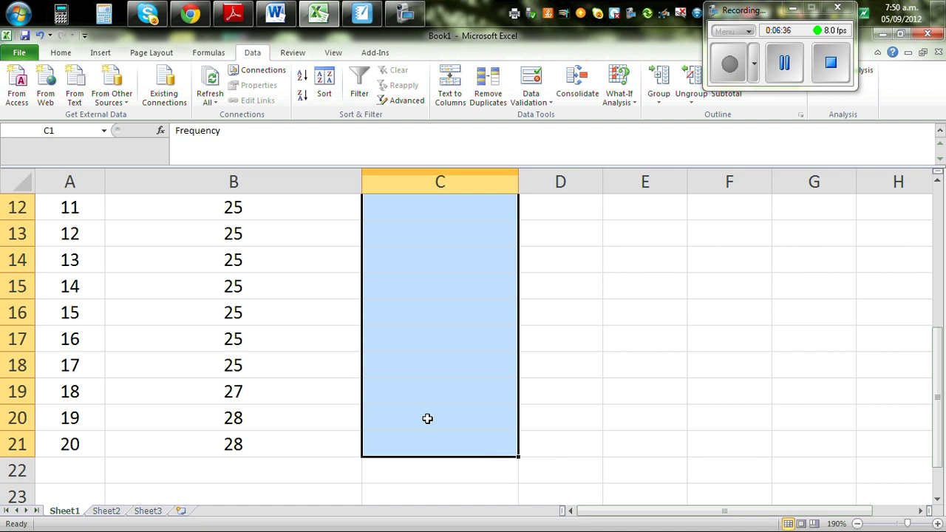
click(62, 52)
click(281, 101)
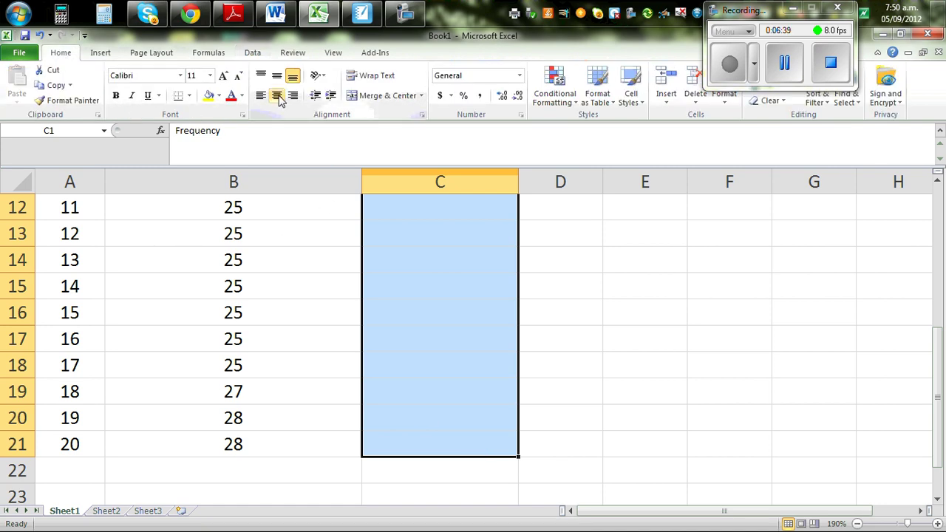
scroll(779, 327, up, 4)
click(779, 320)
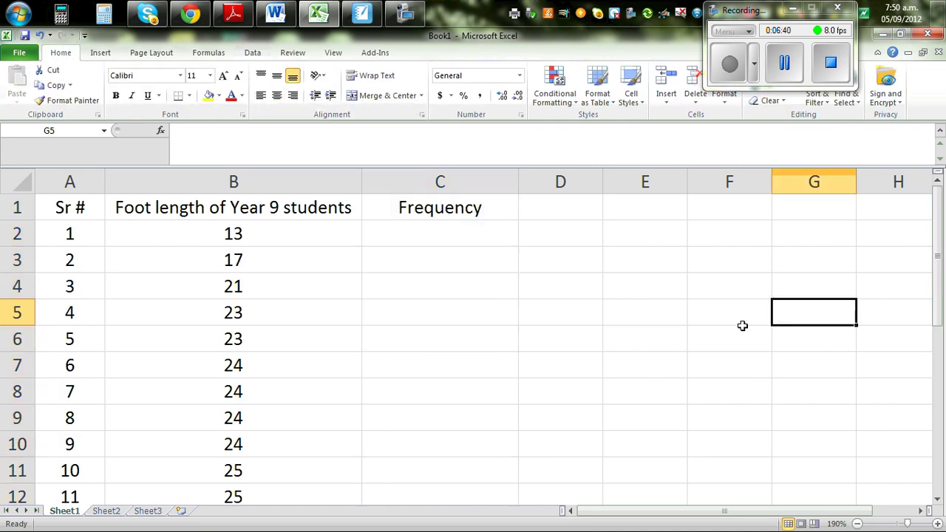
click(385, 238)
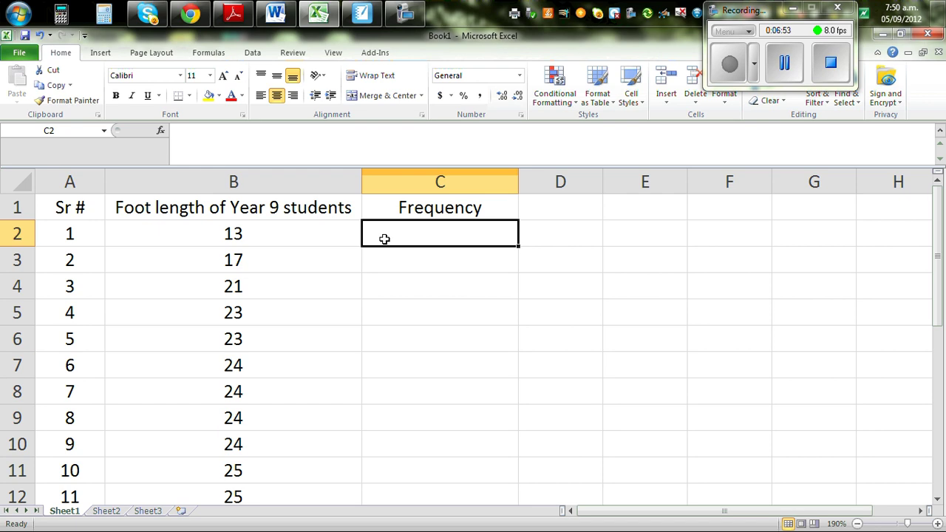
Start an IF formula in C2 that compares B3 with B2
text(=)
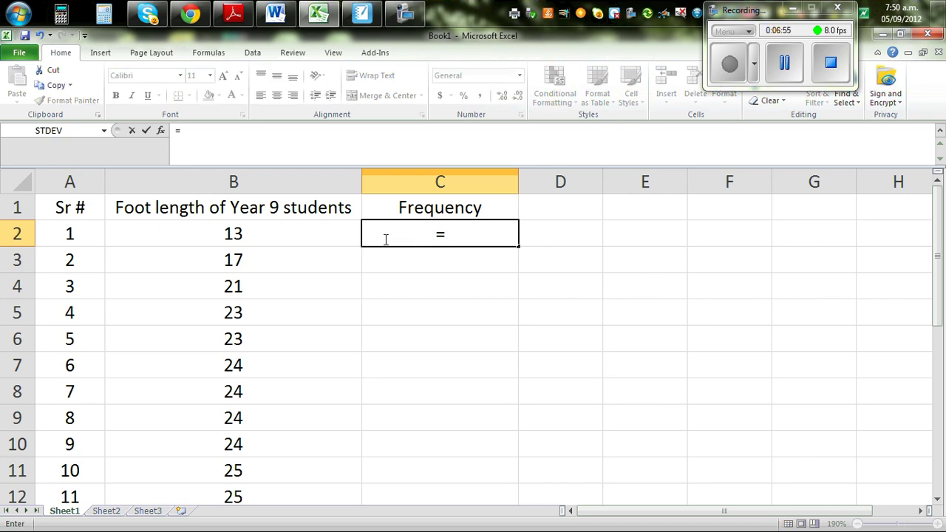
text(if)
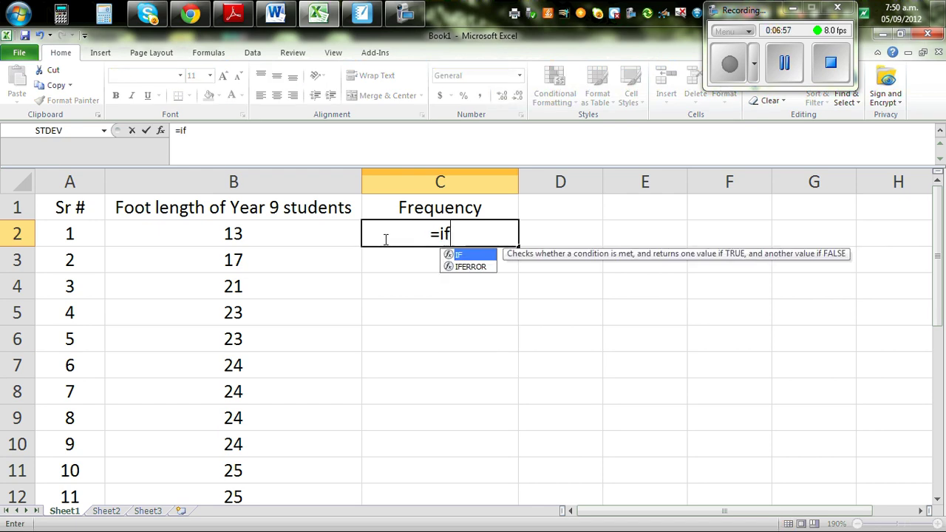
text(()
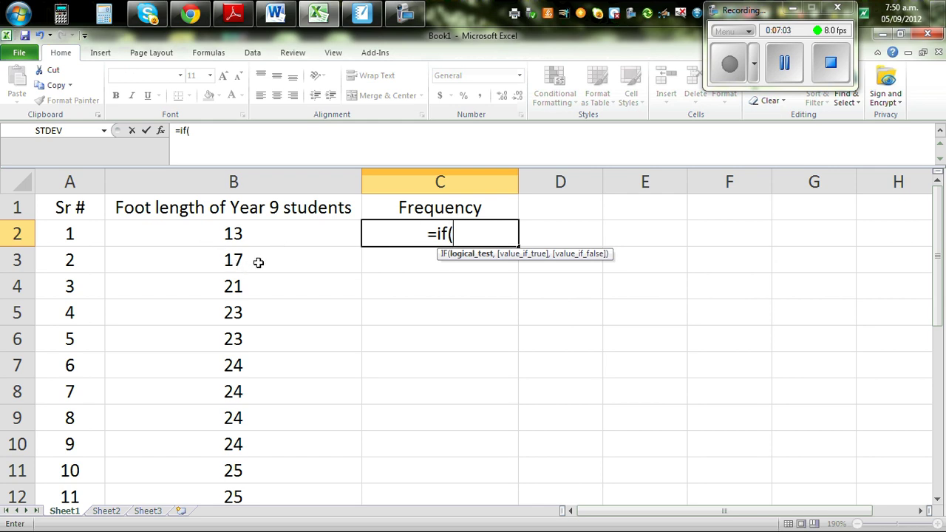
click(231, 263)
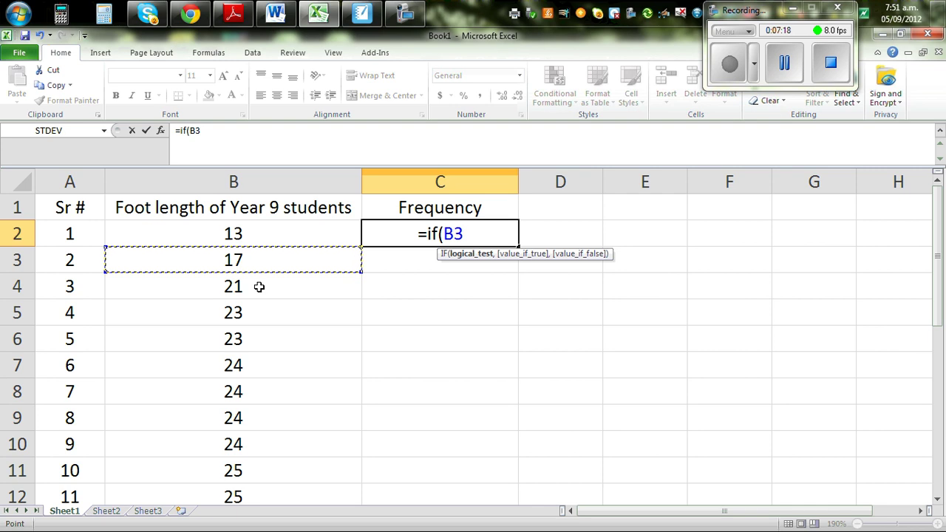
text(=)
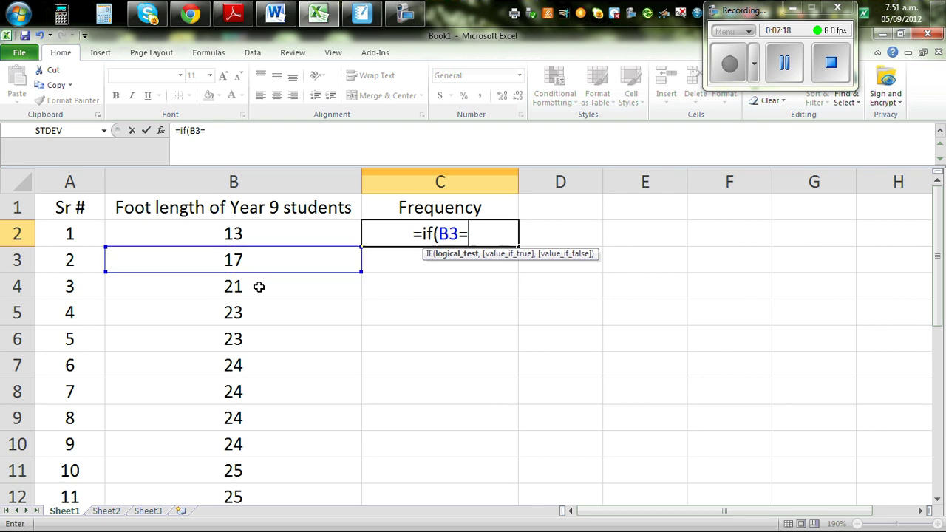
click(233, 230)
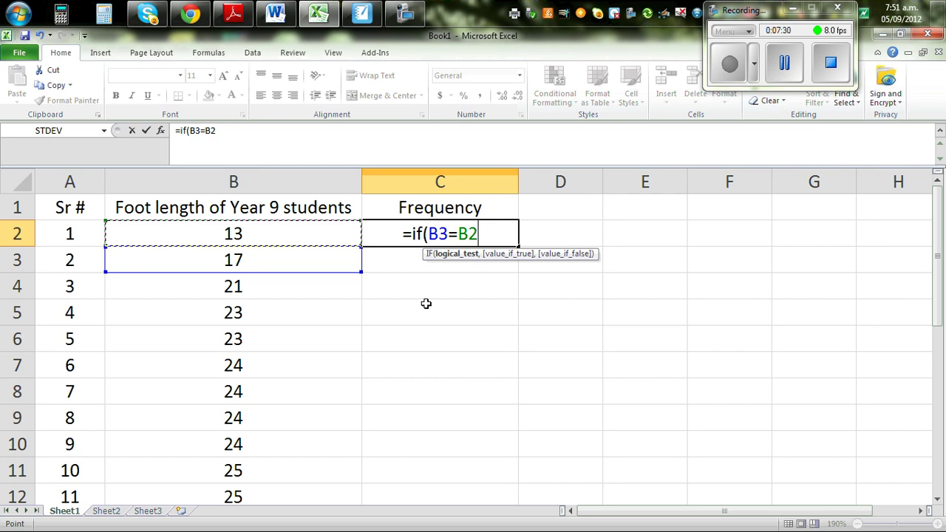
Discard the unfinished formula and enter 1 in C2
key(BackSpace)
key(BackSpace)
key(BackSpace)
key(BackSpace)
key(BackSpace)
key(BackSpace)
key(BackSpace)
key(BackSpace)
key(BackSpace)
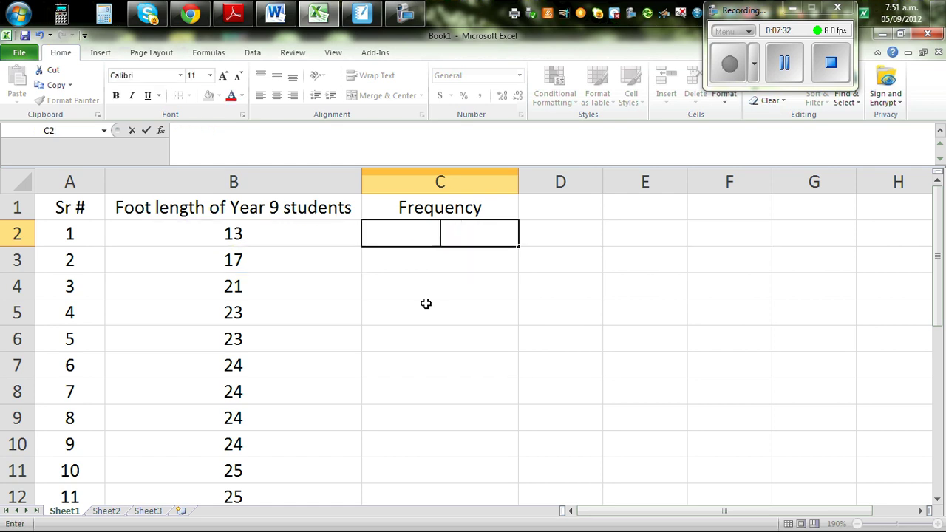
click(552, 319)
click(442, 235)
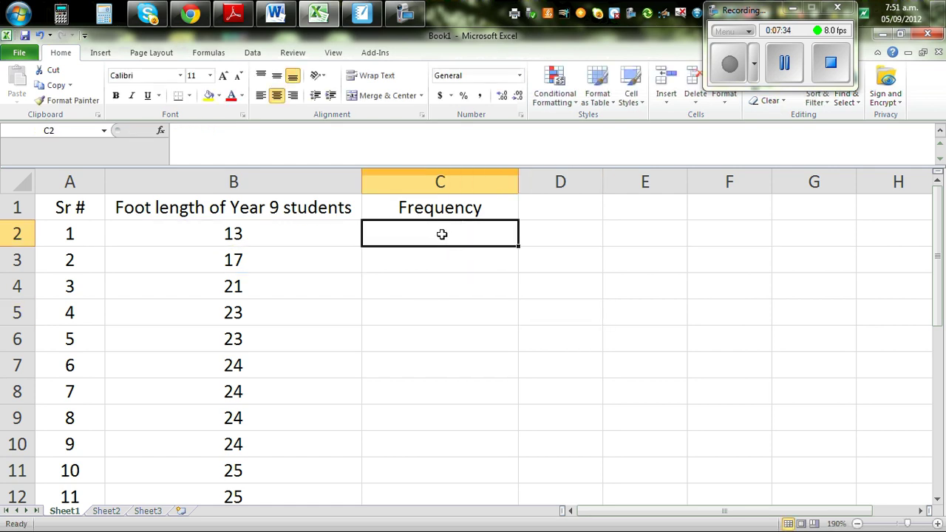
text(1)
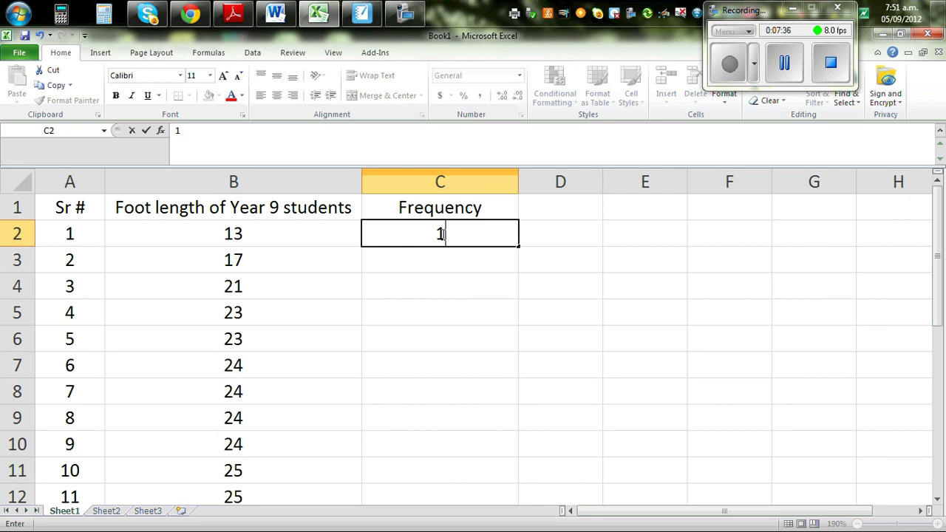
click(414, 262)
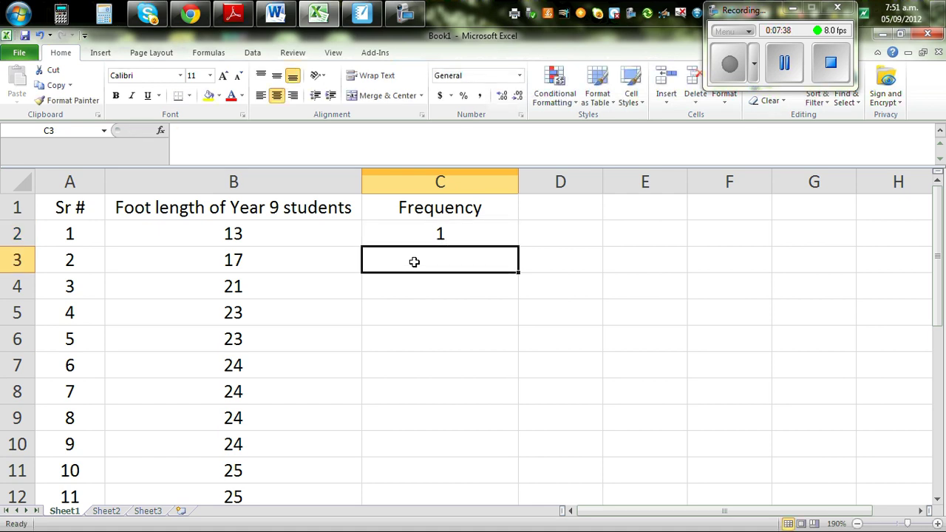
Enter the running-count formula =IF(B3=B2,C2+1,1) in C3
text(=i)
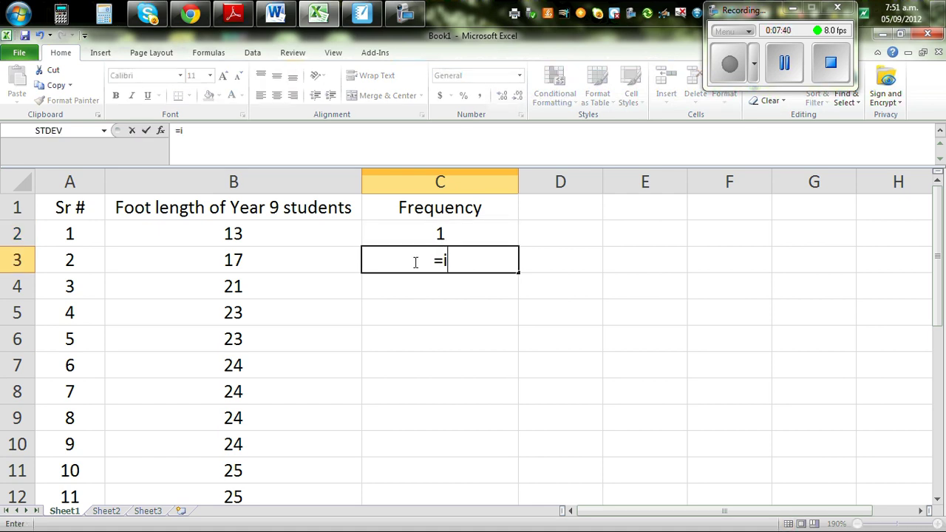
text(f()
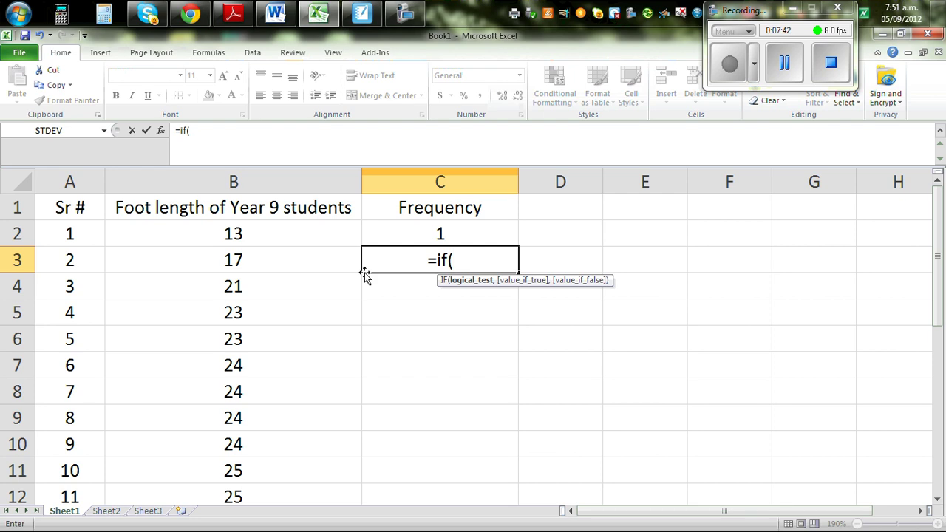
click(236, 259)
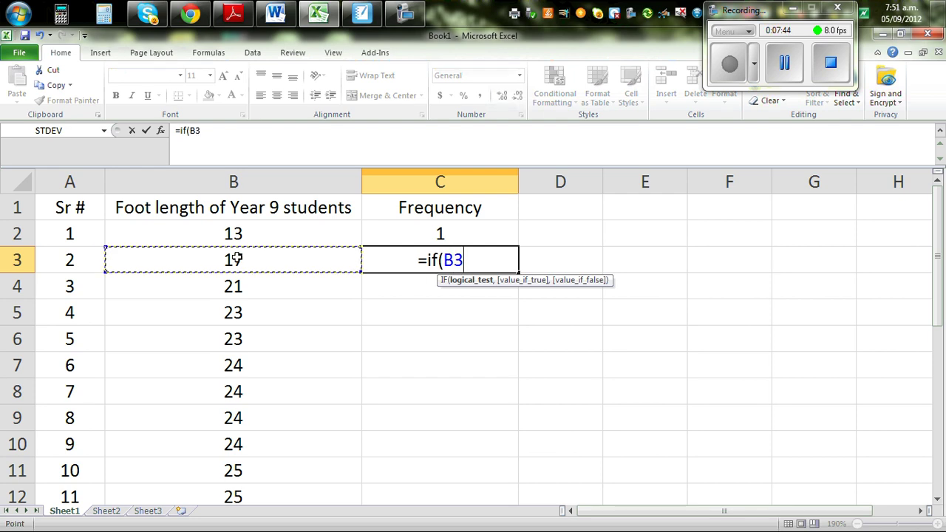
text(=)
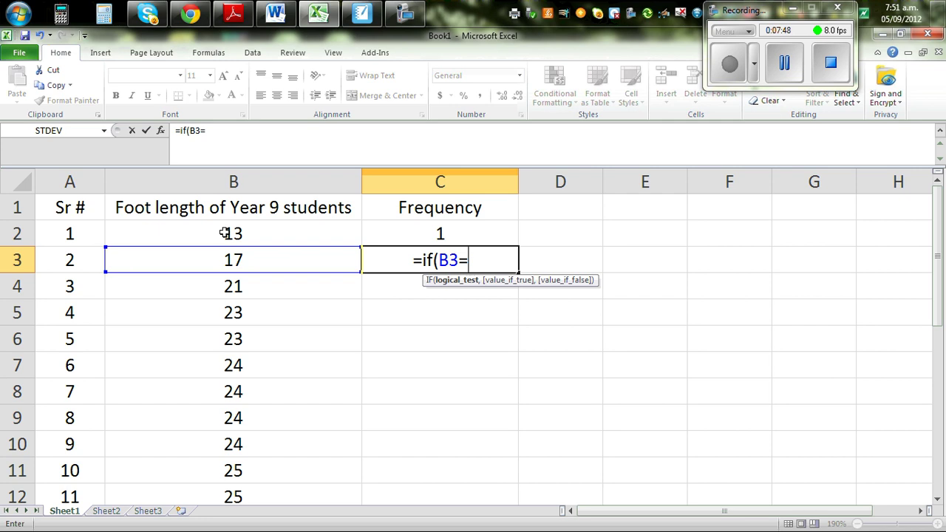
click(227, 235)
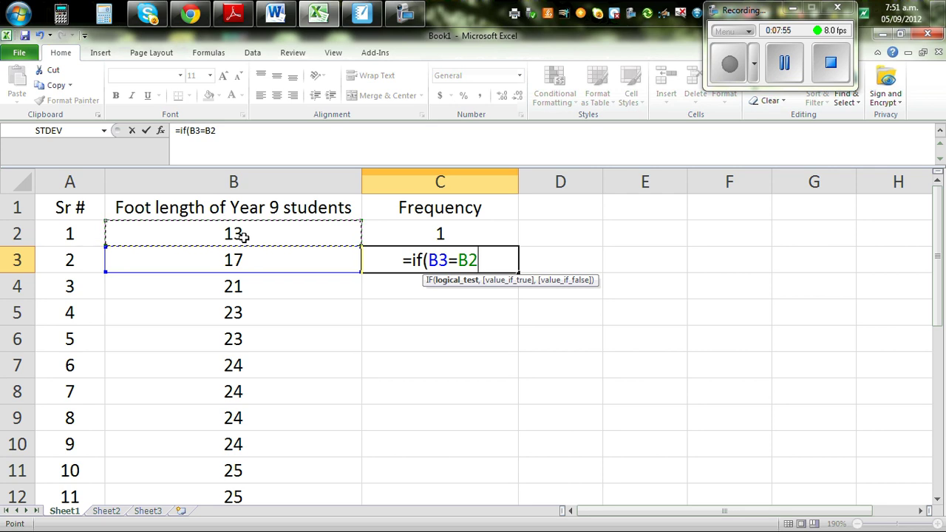
text(,)
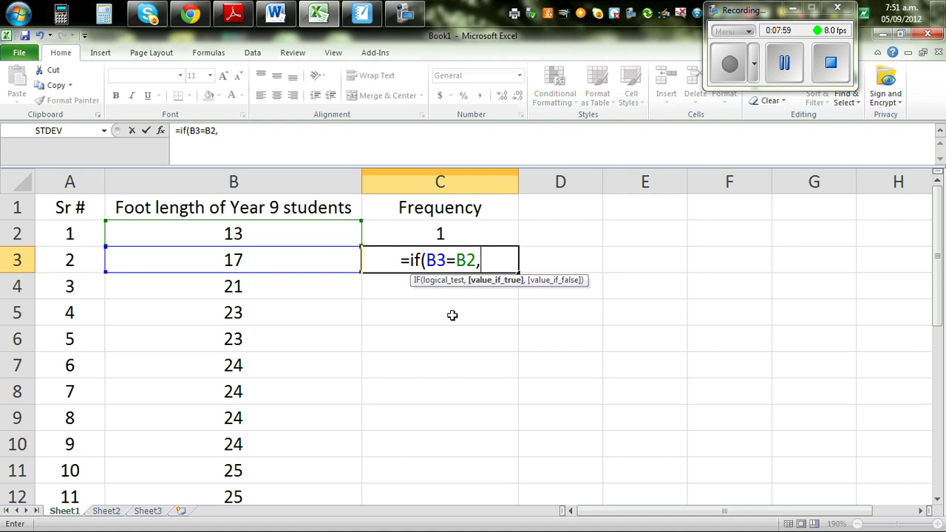
click(442, 234)
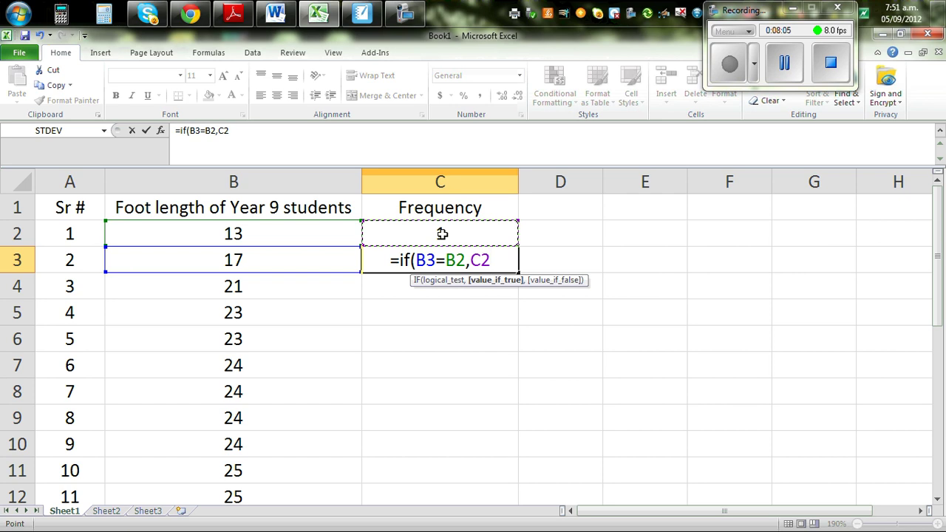
text(+)
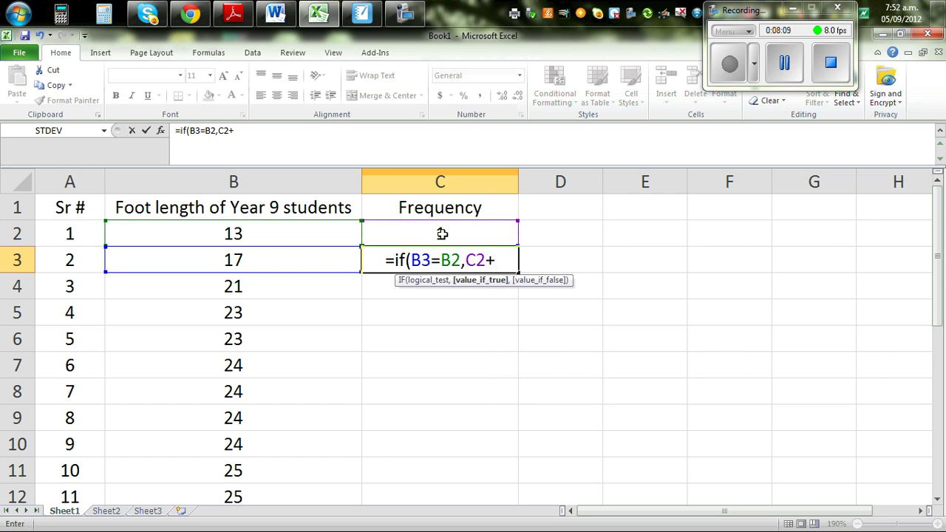
text(1)
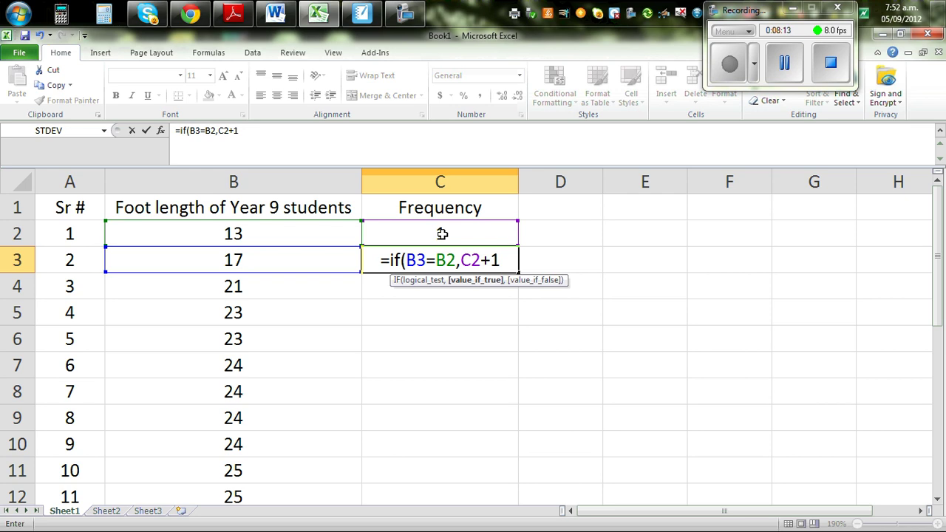
text(,)
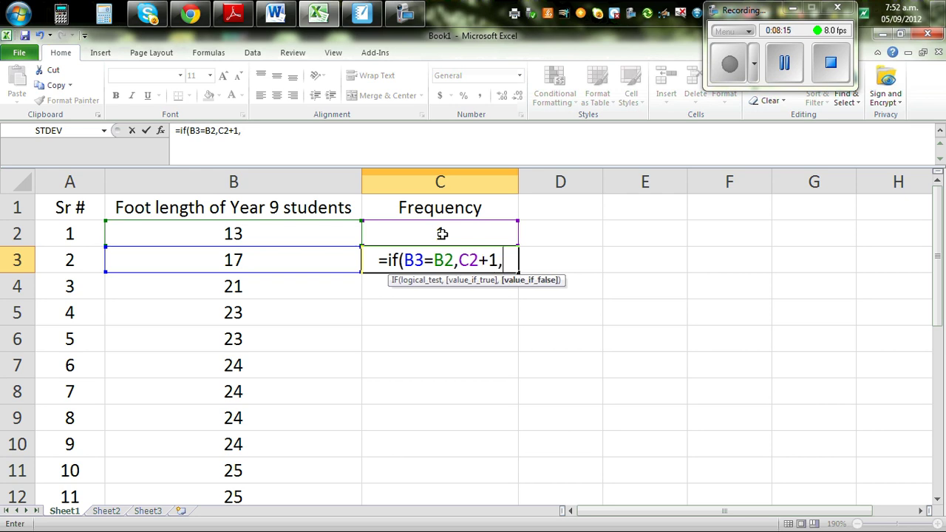
text(1)
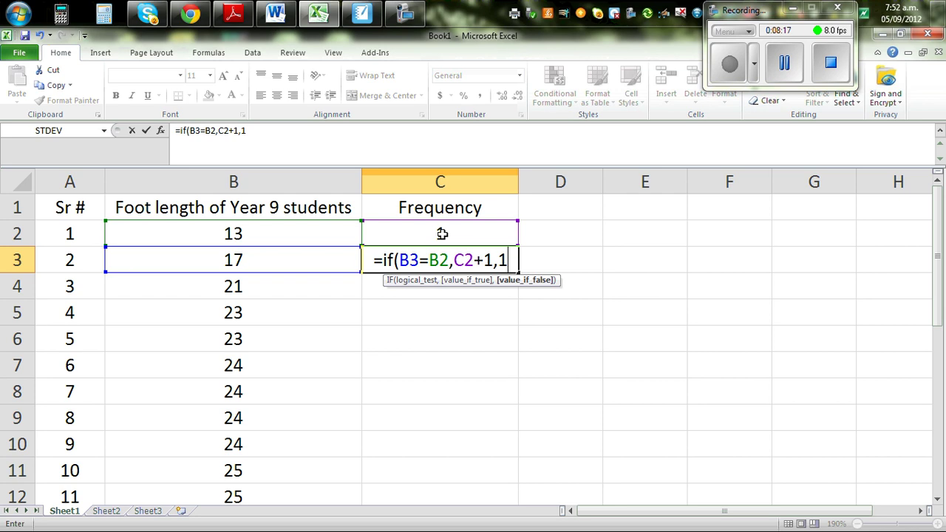
text())
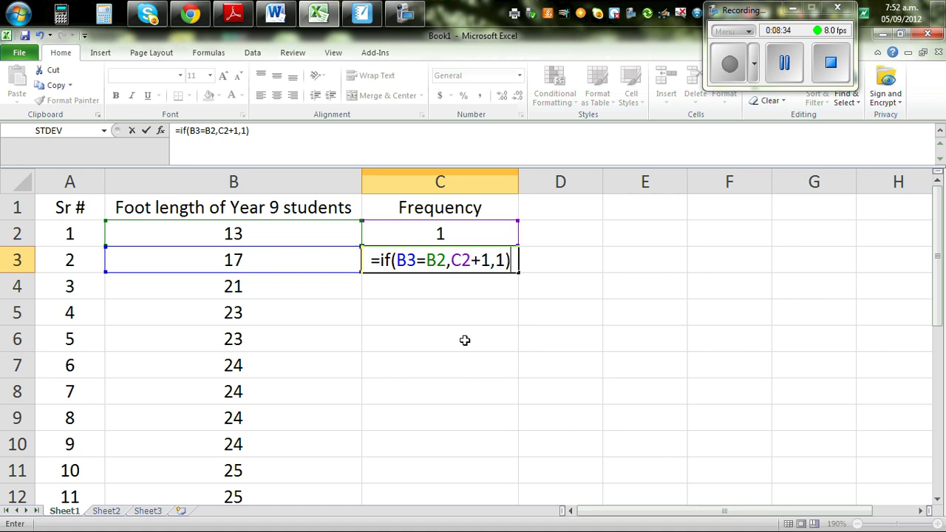
key(Return)
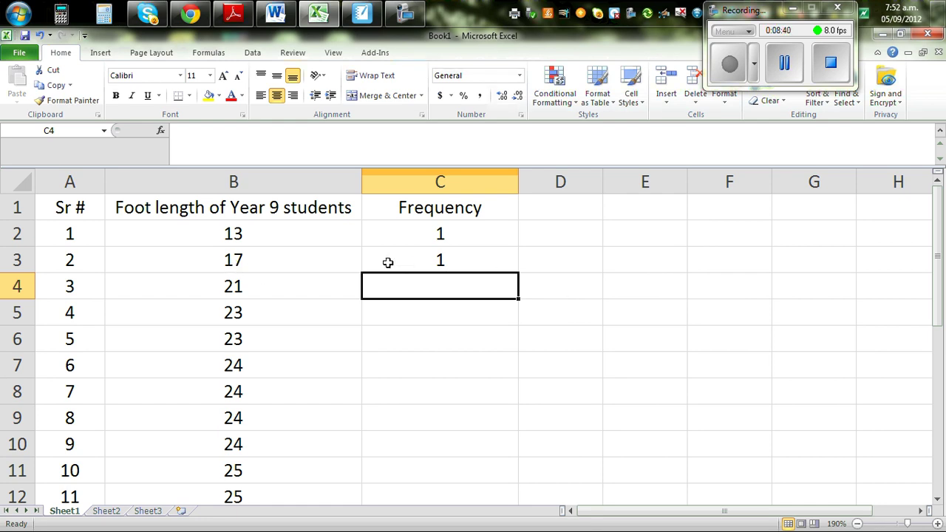
Copy the C3 formula down to C21 and scroll to check the counts
click(420, 261)
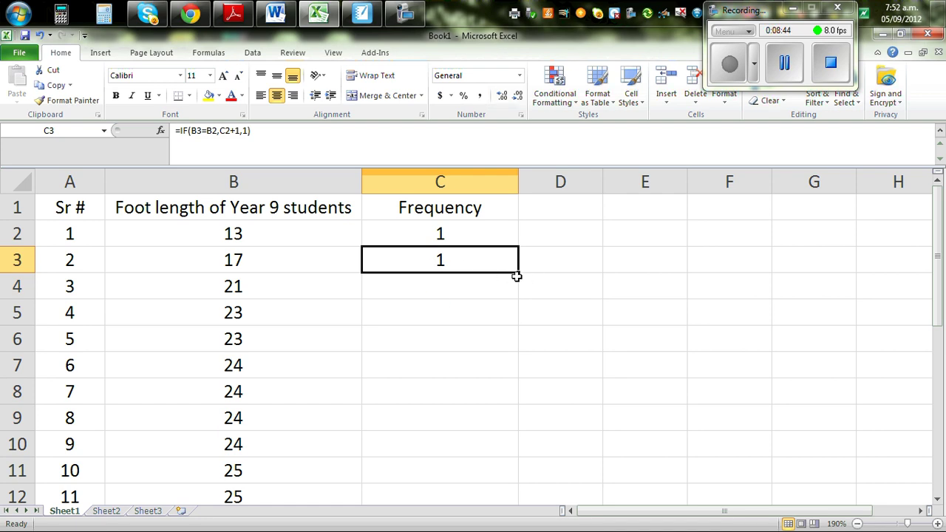
drag(517, 272, 496, 444)
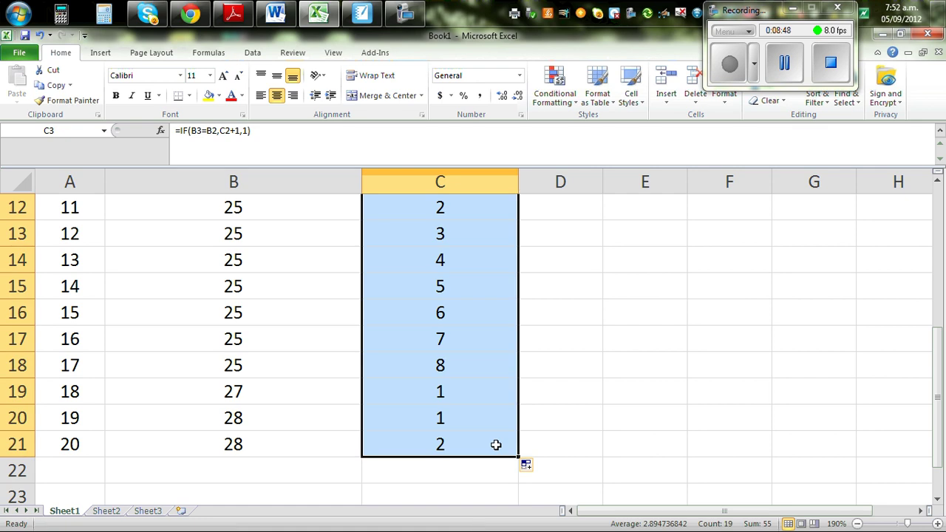
click(623, 395)
scroll(623, 394, up, 1)
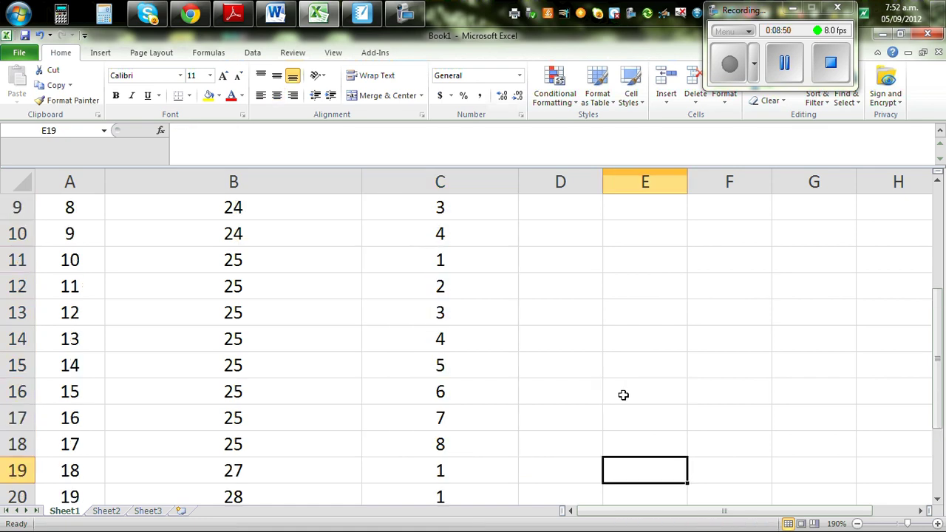
scroll(624, 395, down, 2)
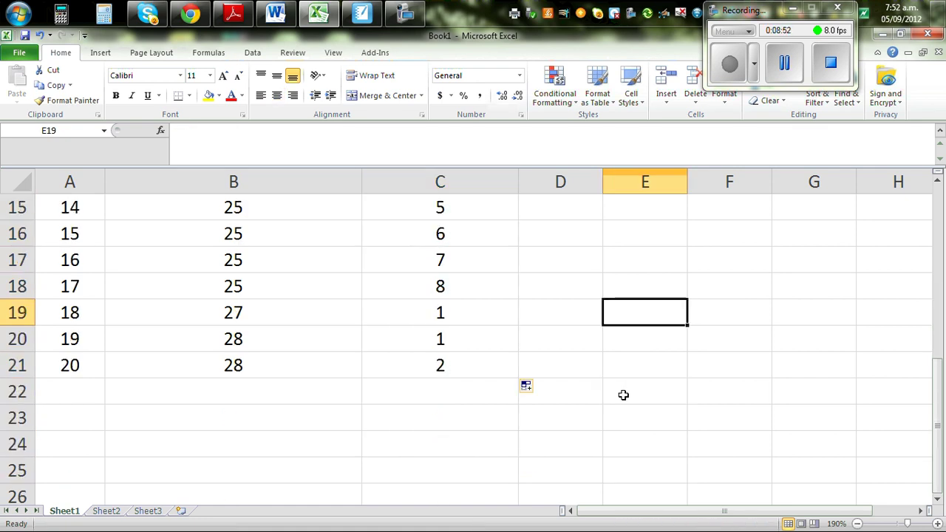
scroll(571, 355, up, 5)
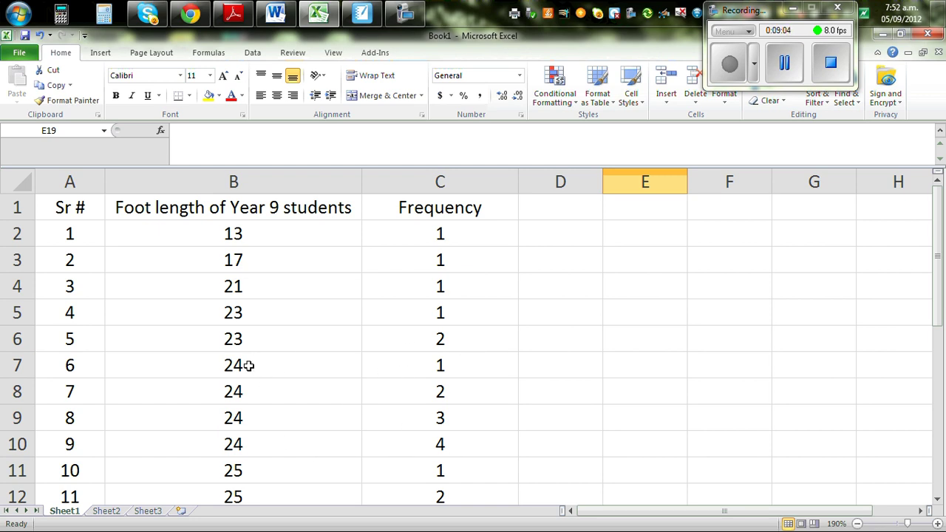
scroll(607, 412, down, 1)
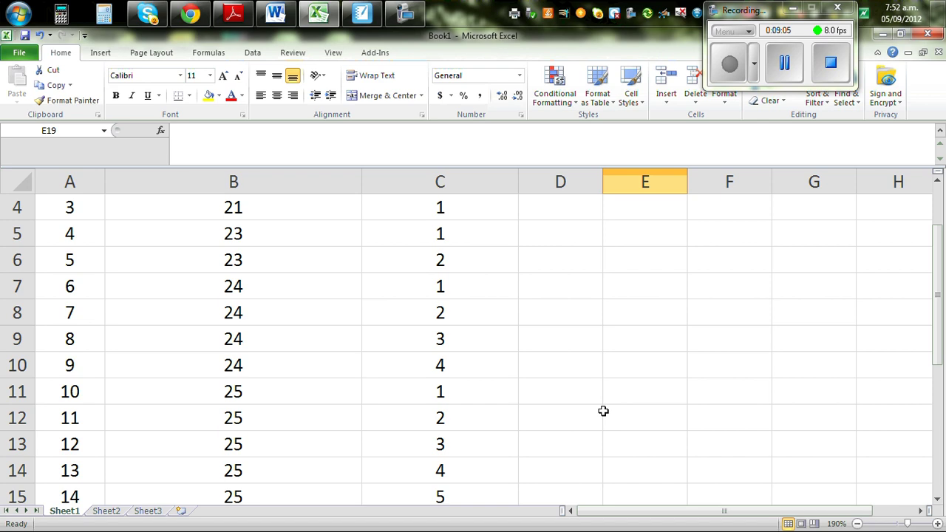
scroll(443, 396, down, 2)
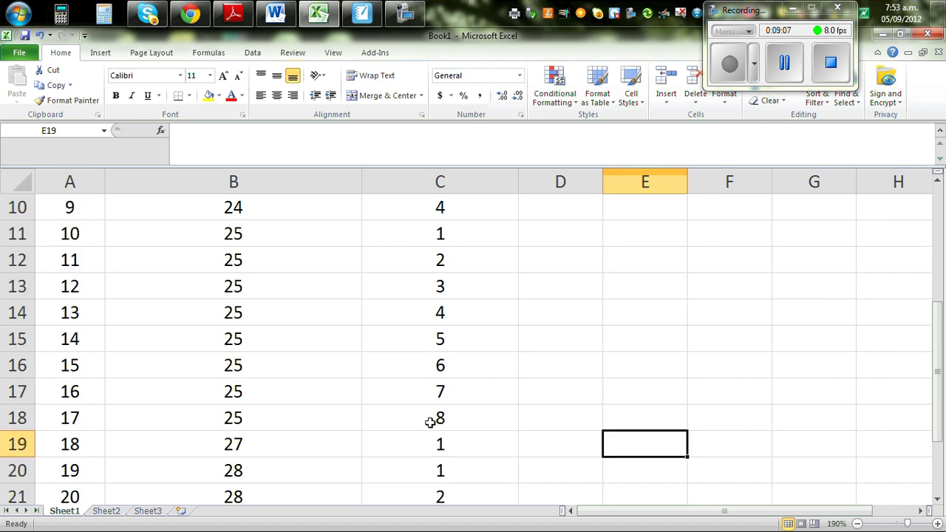
scroll(584, 427, down, 1)
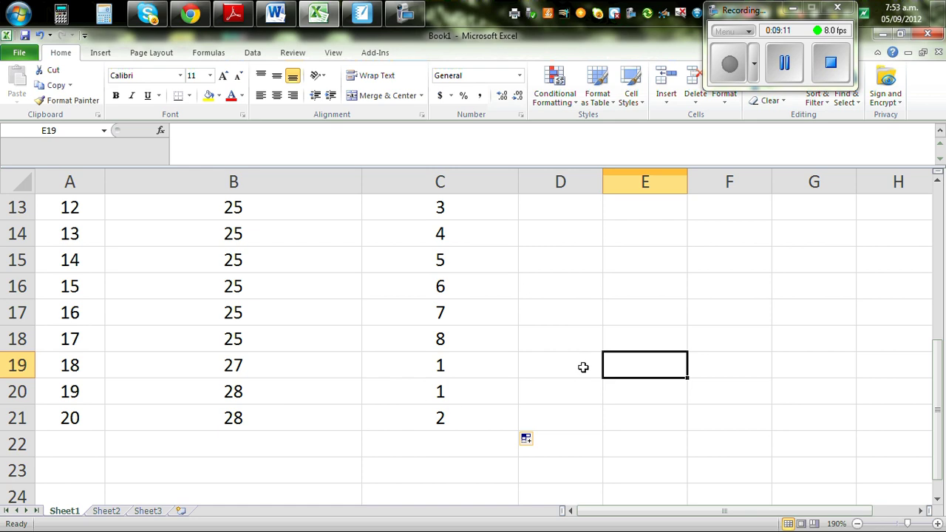
scroll(584, 363, up, 3)
scroll(599, 346, up, 1)
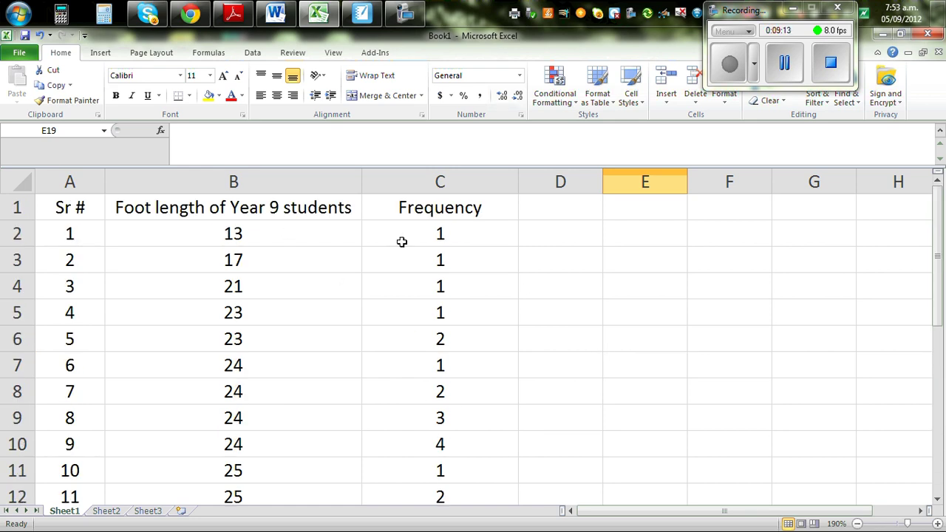
Select the foot length and Frequency data and insert a Scatter with only Markers chart
drag(167, 208, 387, 447)
scroll(677, 256, up, 4)
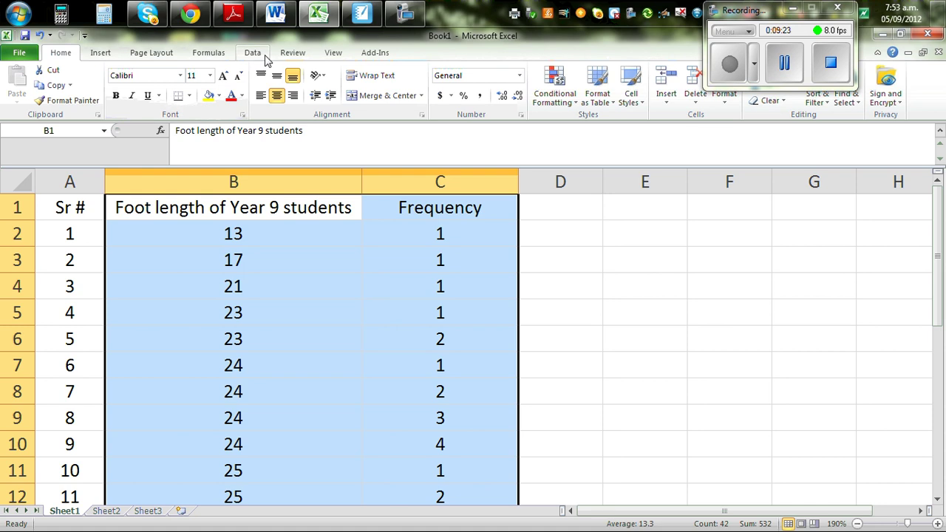
click(99, 54)
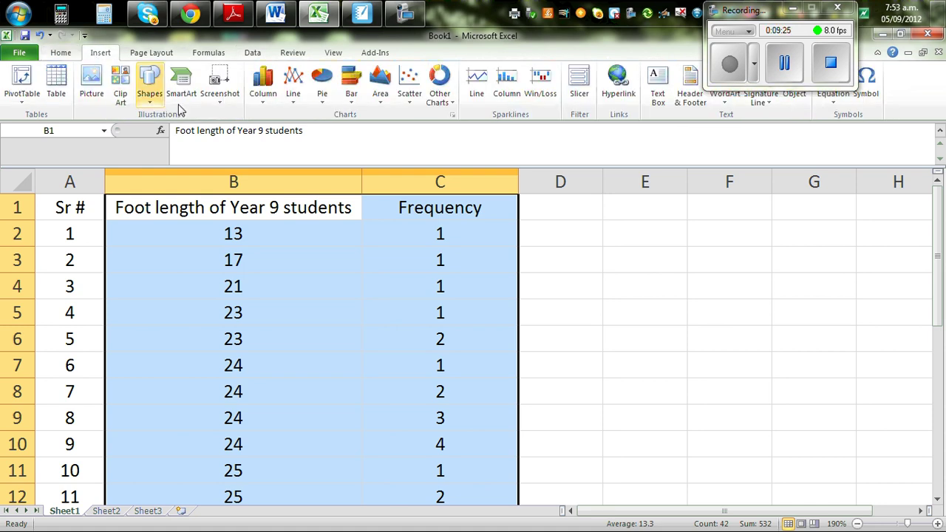
click(411, 102)
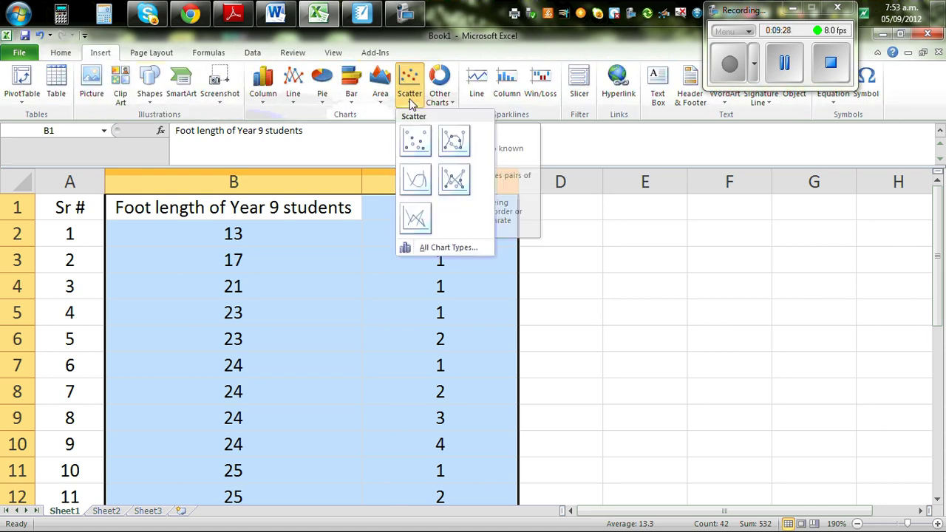
click(418, 144)
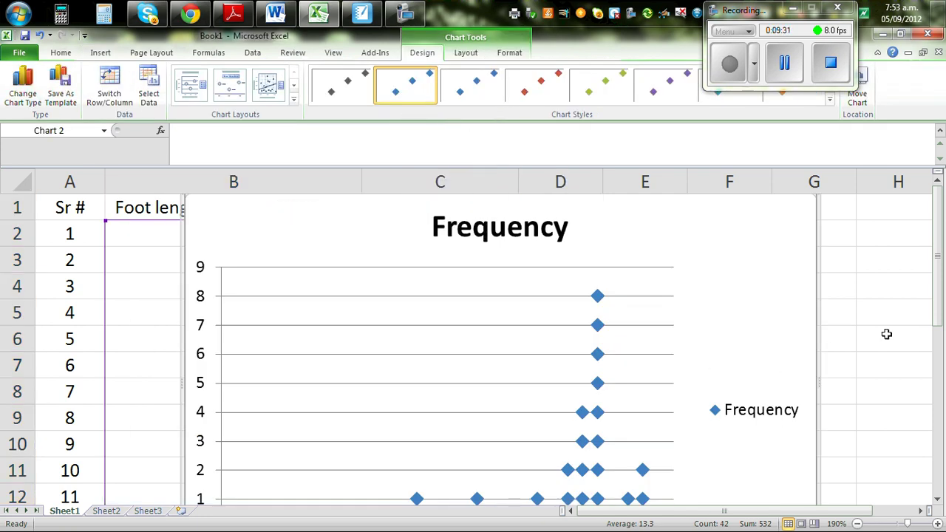
scroll(901, 347, down, 1)
scroll(797, 377, up, 1)
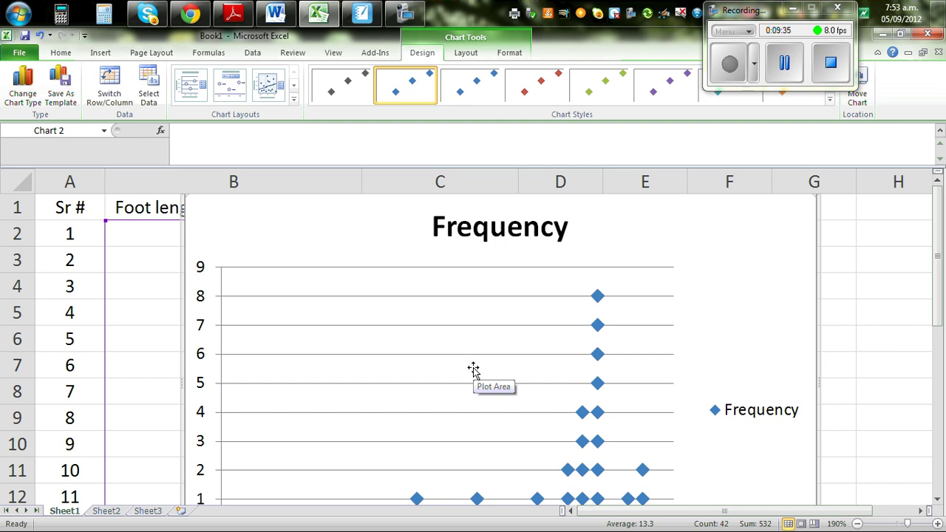
scroll(473, 370, down, 1)
scroll(739, 399, up, 1)
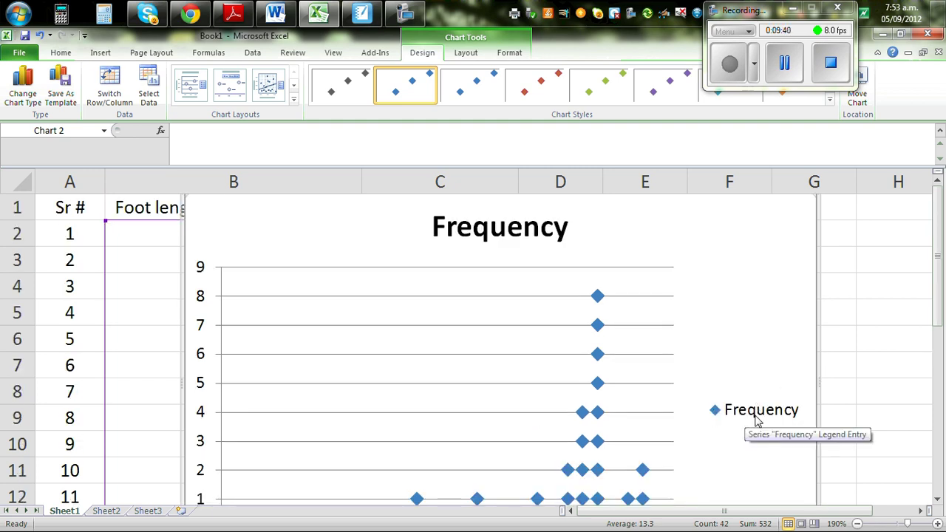
scroll(838, 373, down, 1)
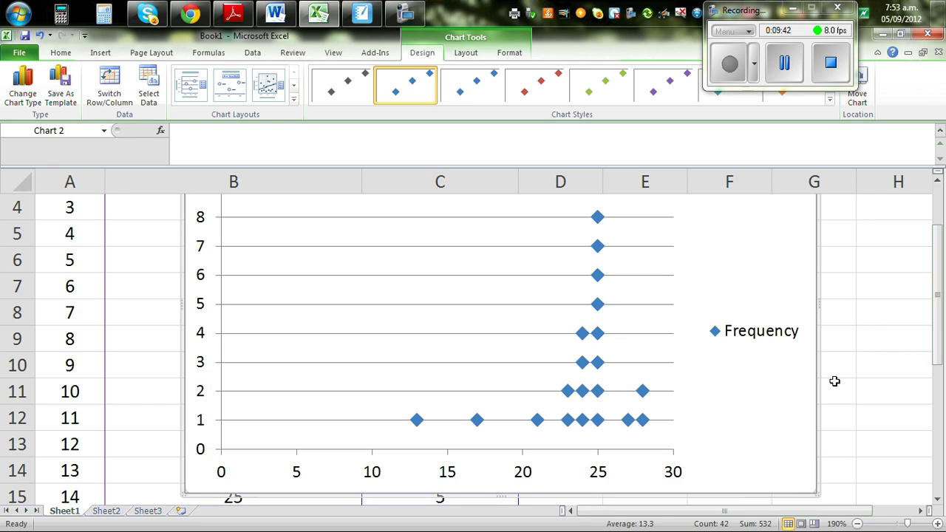
scroll(813, 337, up, 1)
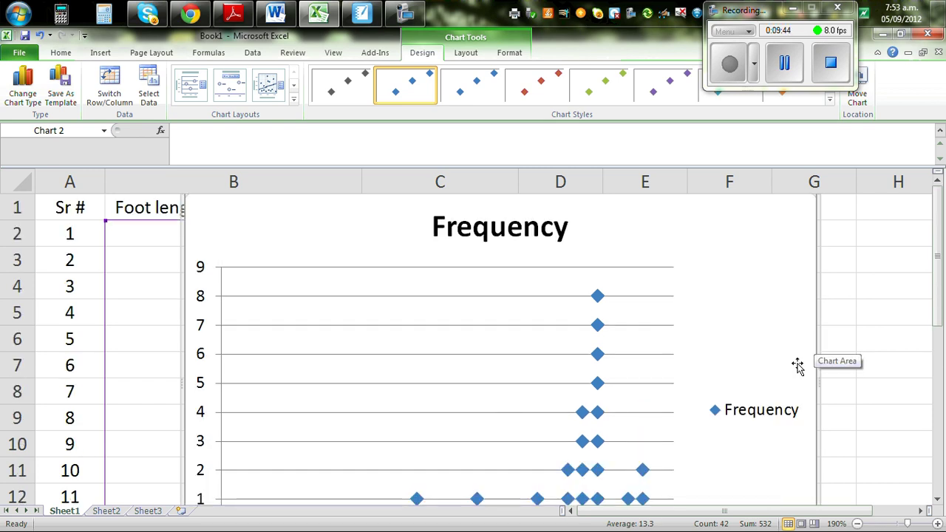
Delete the chart's Frequency legend
click(735, 414)
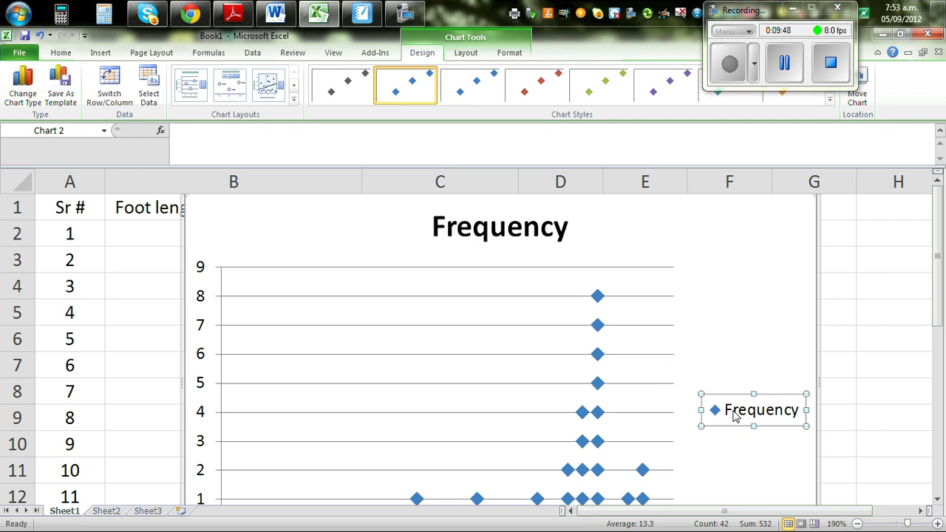
key(Delete)
scroll(733, 414, down, 2)
scroll(733, 414, up, 2)
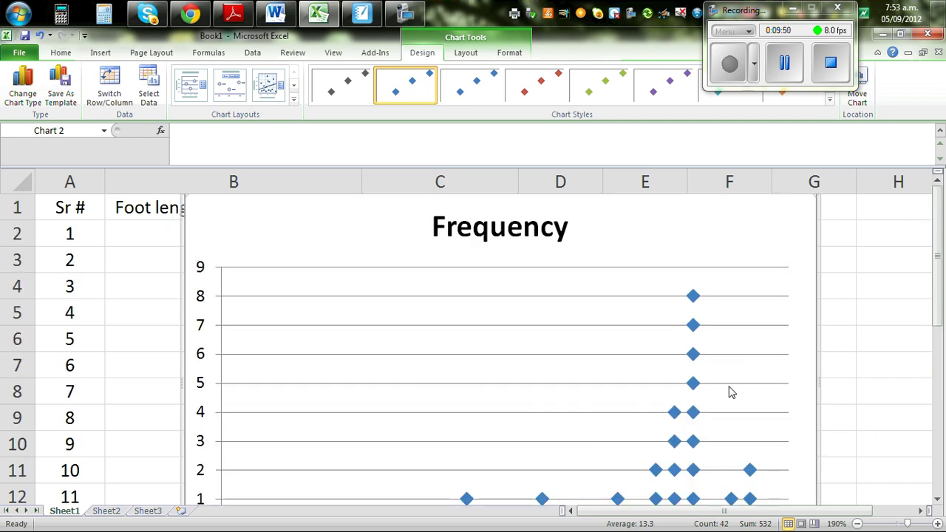
Retitle the chart 'Dot plot of foot length of Year 9 students in cm'
click(473, 234)
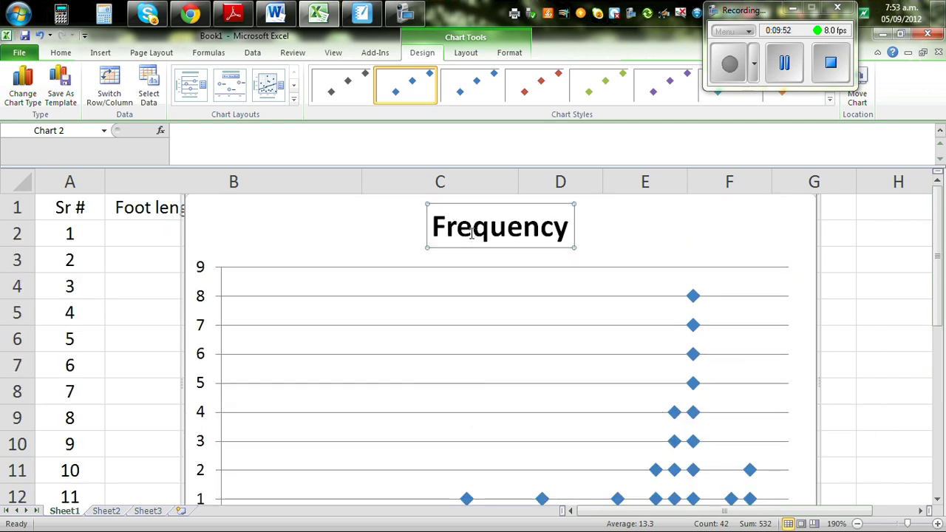
text(Dot plot of)
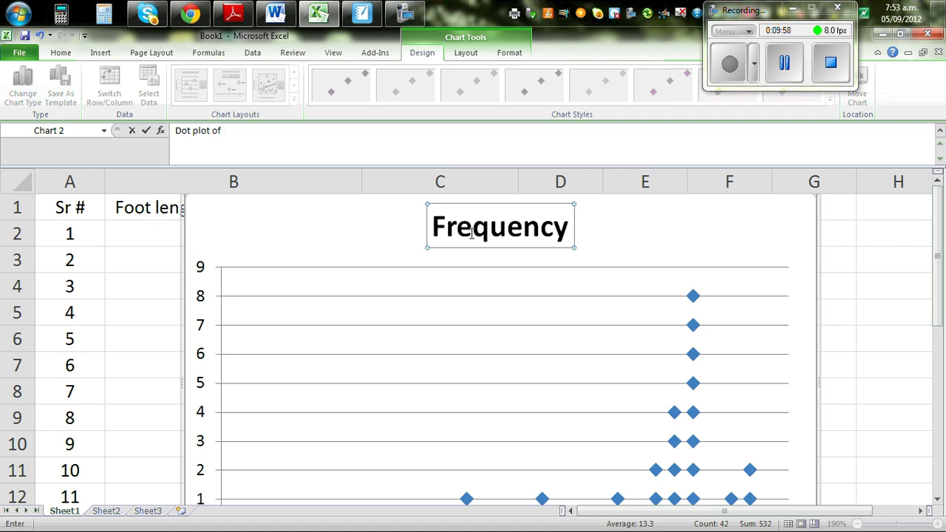
text( foot length of Year 9)
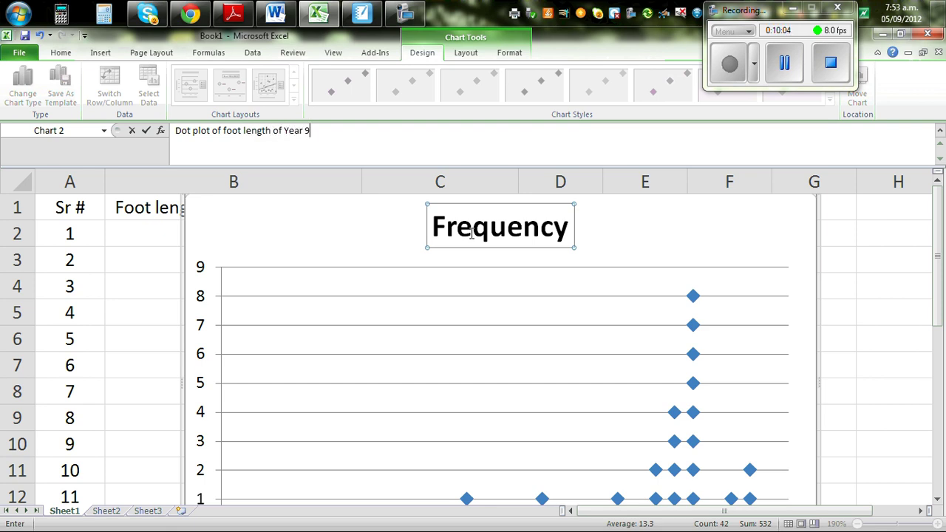
text(ent)
key(BackSpace)
key(BackSpace)
key(BackSpace)
text(ents in)
key(Return)
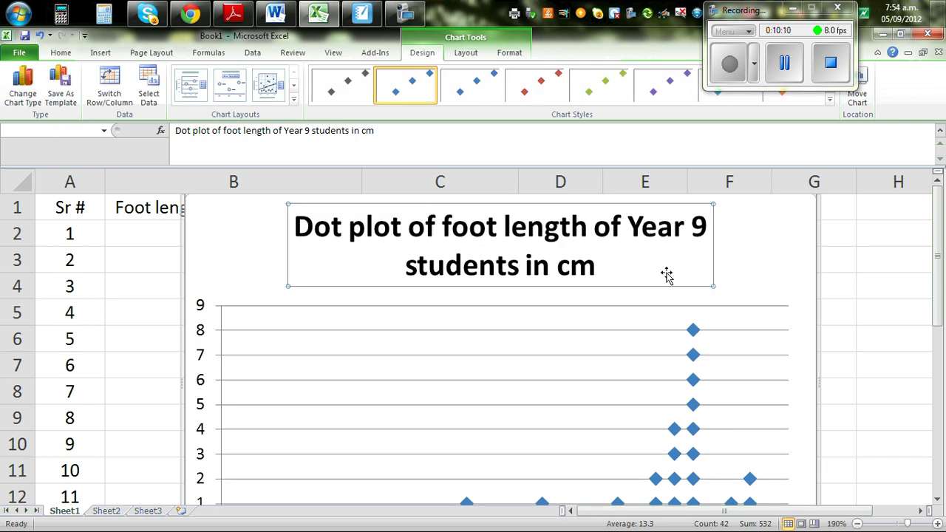
Move the dot plot chart further left on the sheet
scroll(813, 280, down, 2)
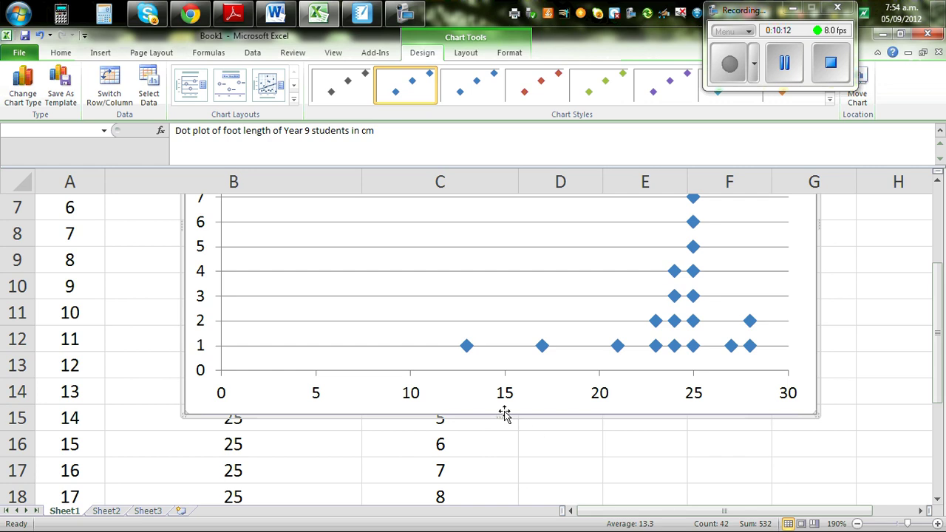
scroll(830, 353, up, 2)
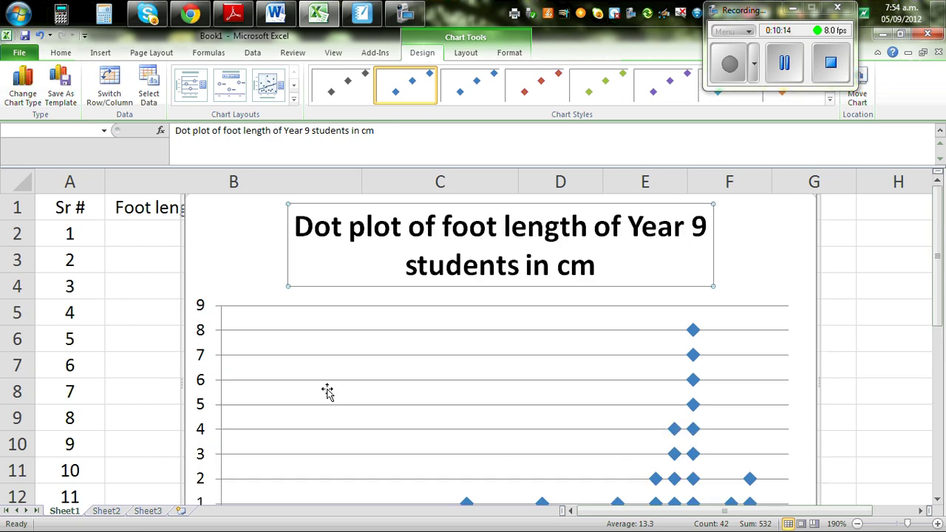
scroll(641, 363, down, 1)
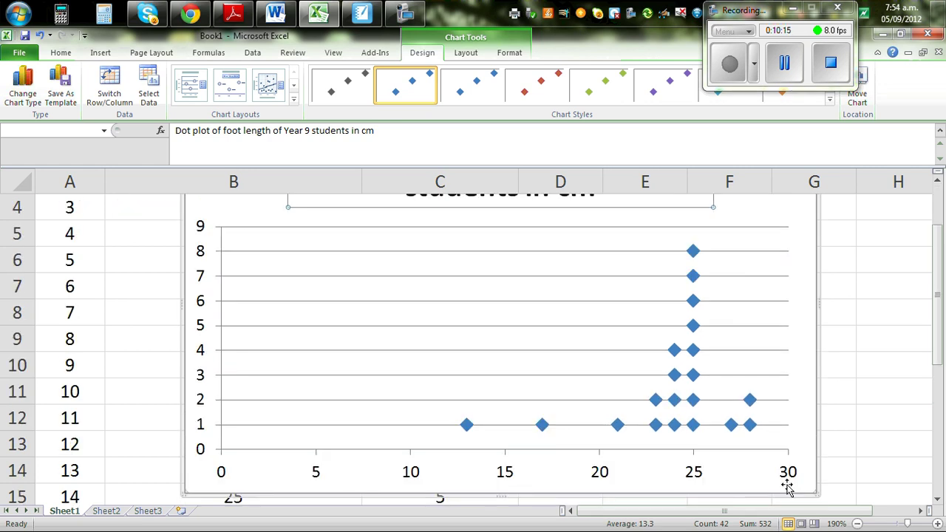
drag(813, 493, 772, 488)
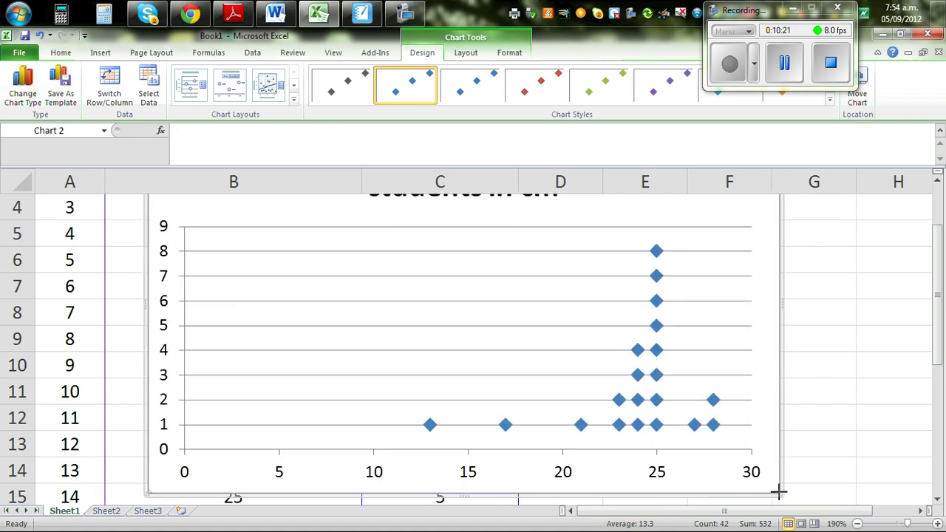
Resize the chart from its corner handle, shrinking it then enlarging slightly
drag(776, 493, 698, 368)
scroll(896, 357, up, 1)
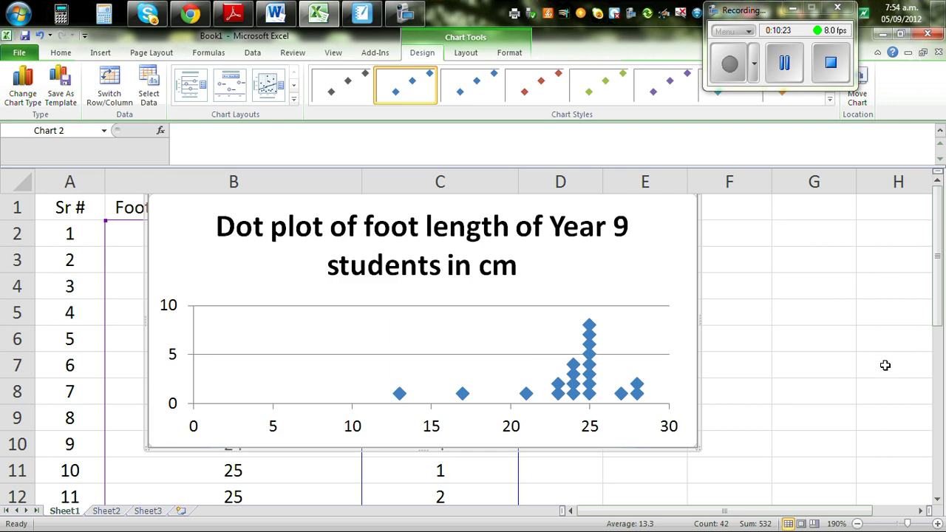
scroll(887, 371, down, 1)
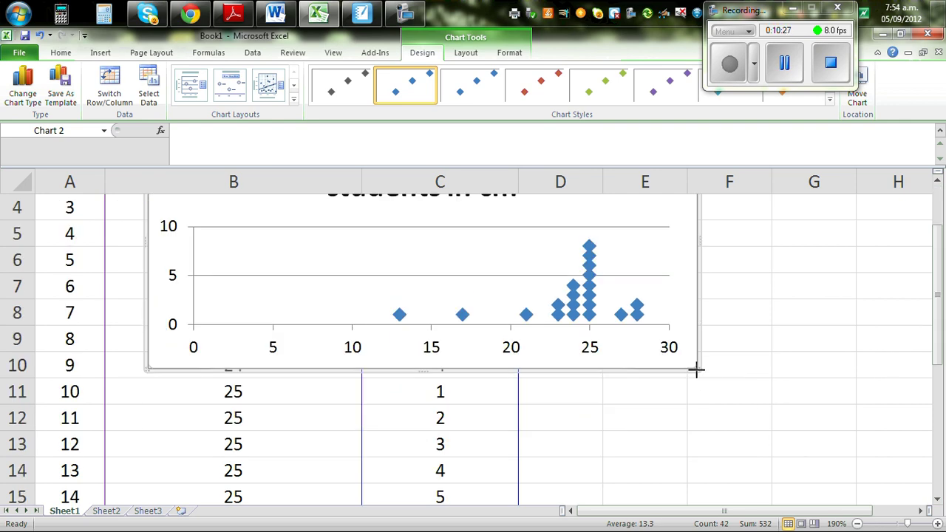
drag(697, 369, 732, 403)
scroll(828, 396, up, 1)
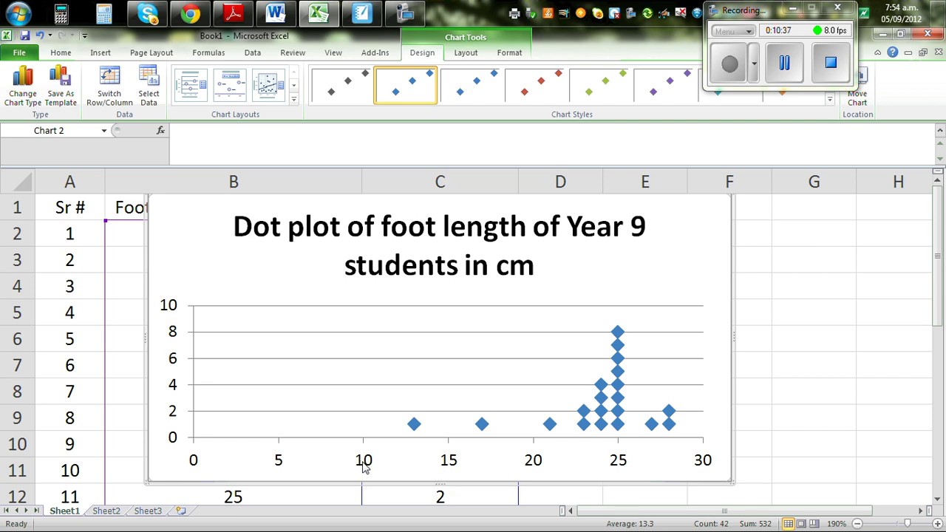
scroll(799, 375, down, 3)
scroll(691, 365, up, 1)
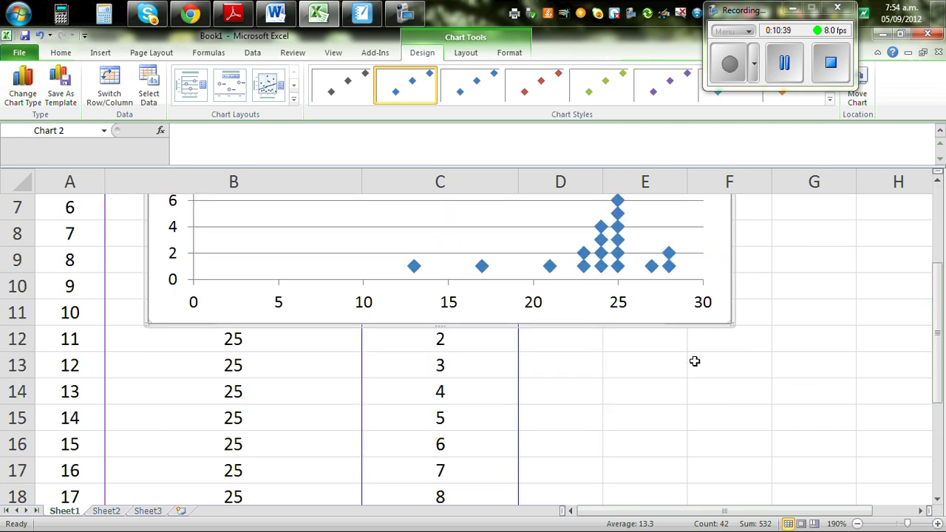
Fix the horizontal axis minimum at 10 and maximum at 30
right_click(449, 308)
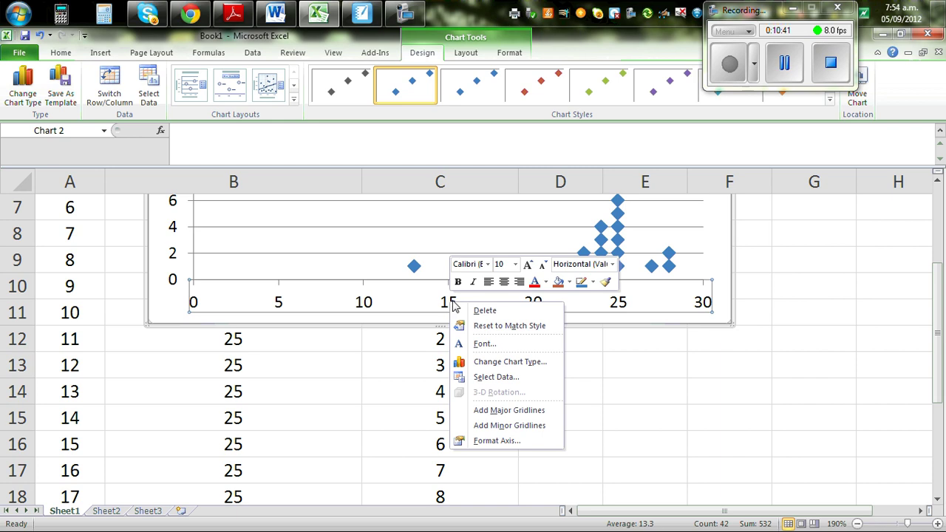
click(510, 442)
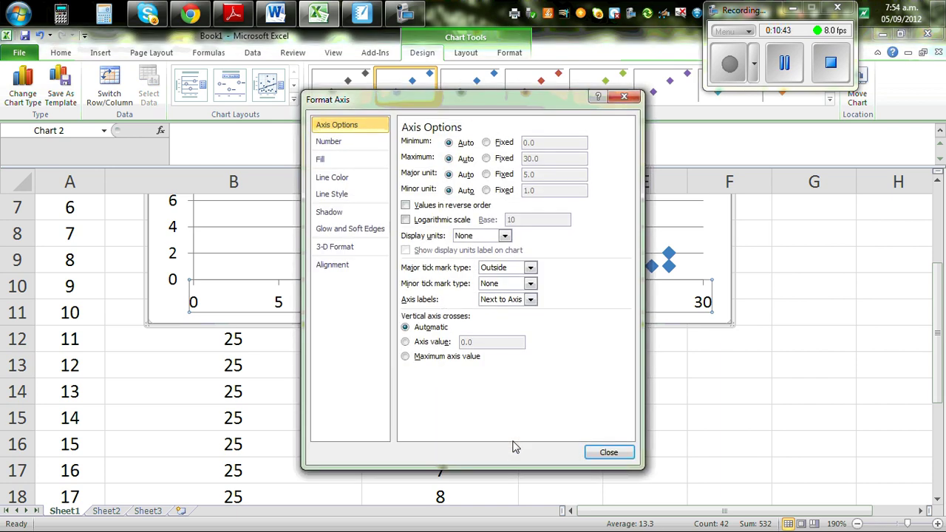
click(486, 143)
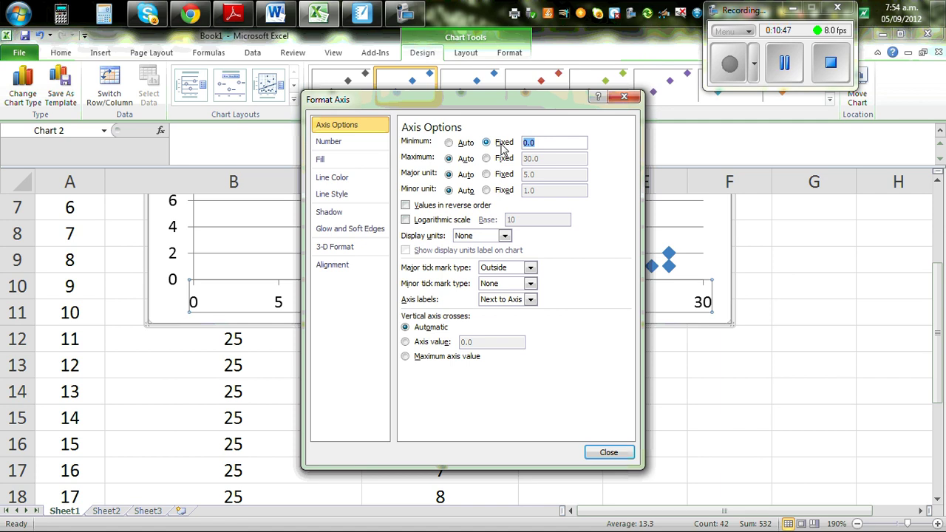
text(10)
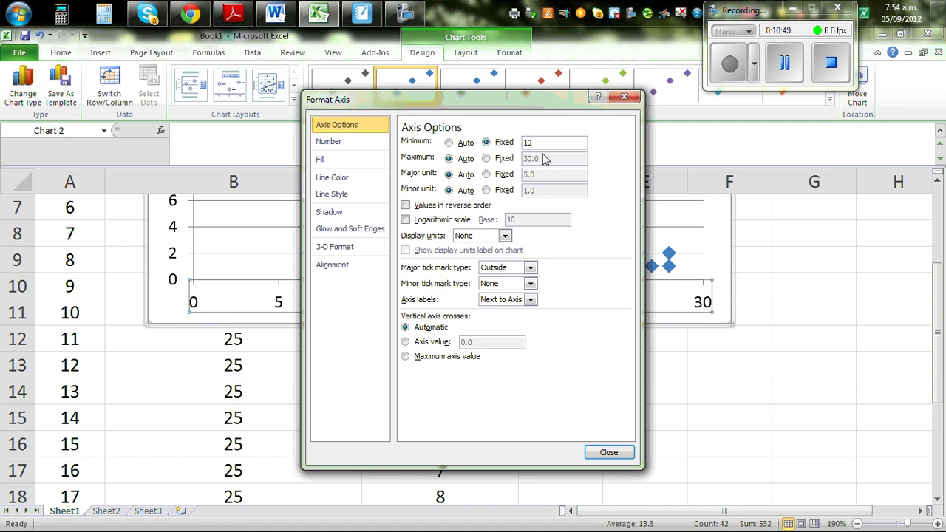
click(486, 159)
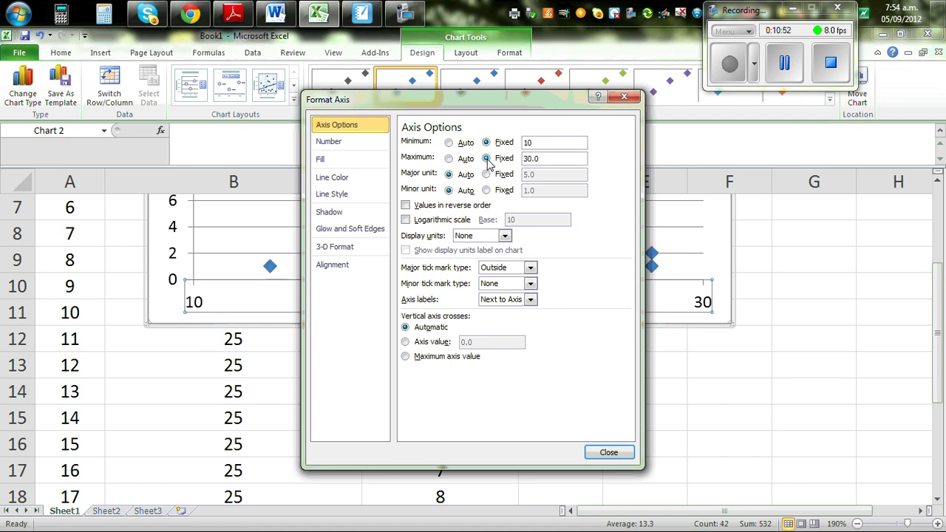
click(609, 453)
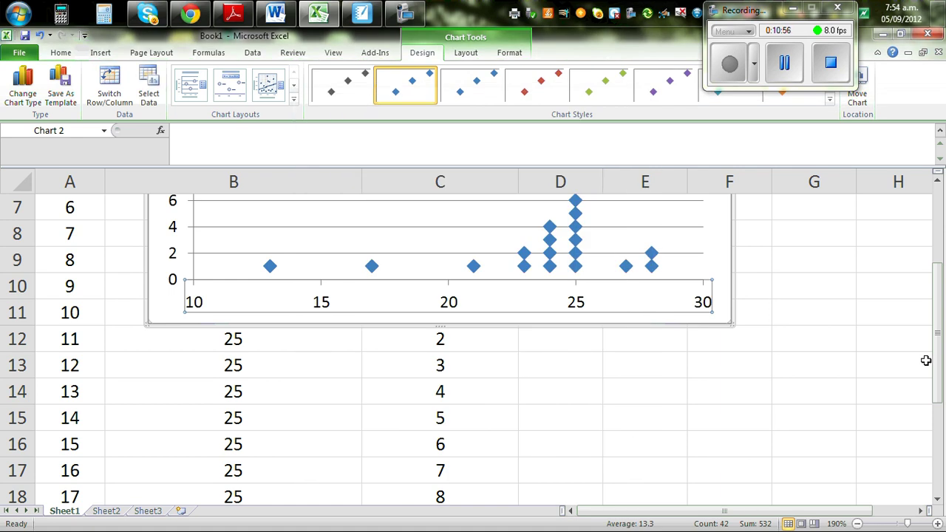
scroll(929, 359, up, 1)
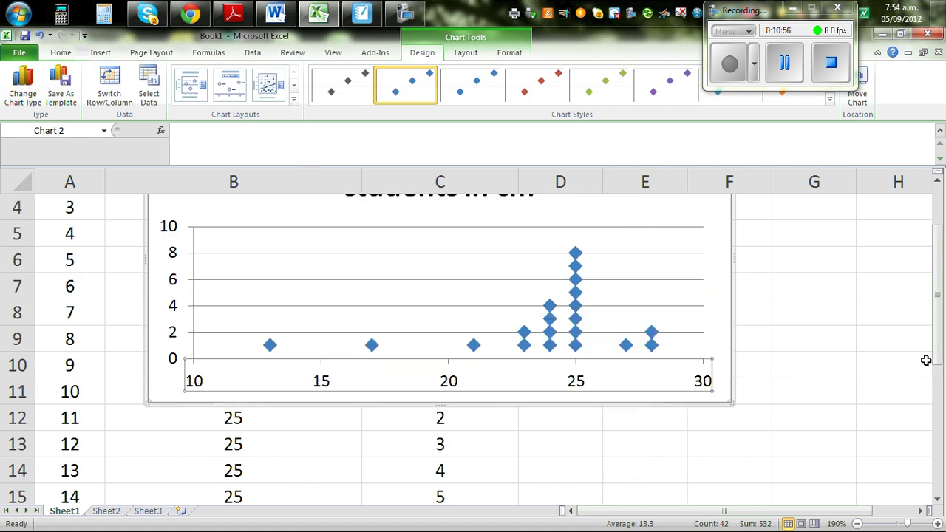
Fix the horizontal axis major unit at 1, then deselect the chart to view it
right_click(451, 385)
click(488, 519)
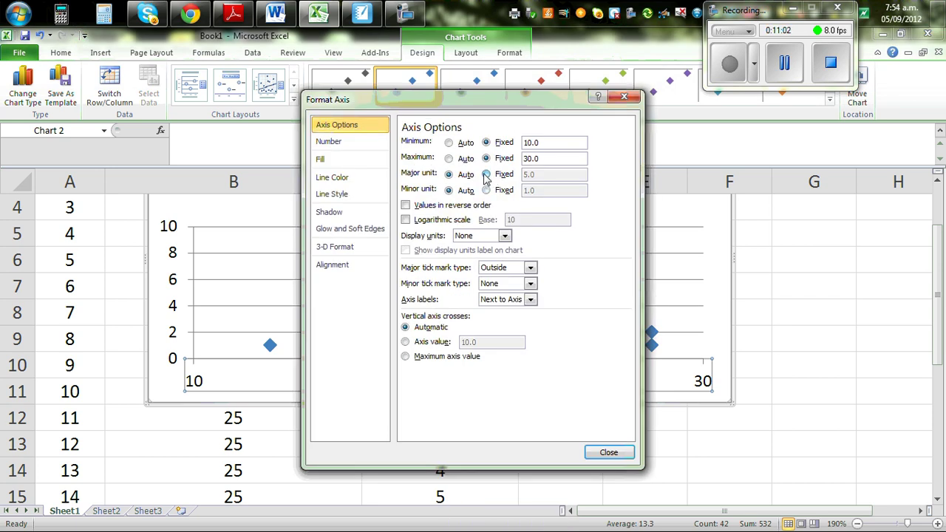
click(486, 175)
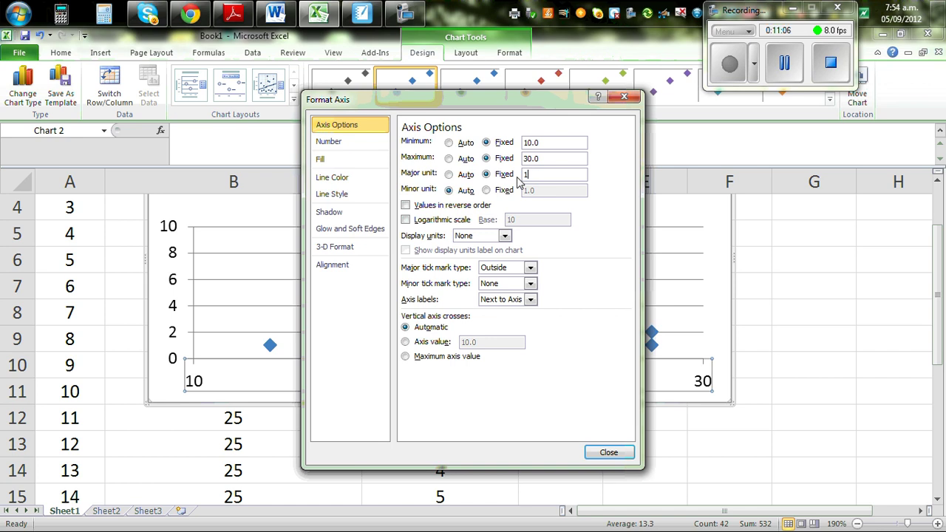
click(605, 452)
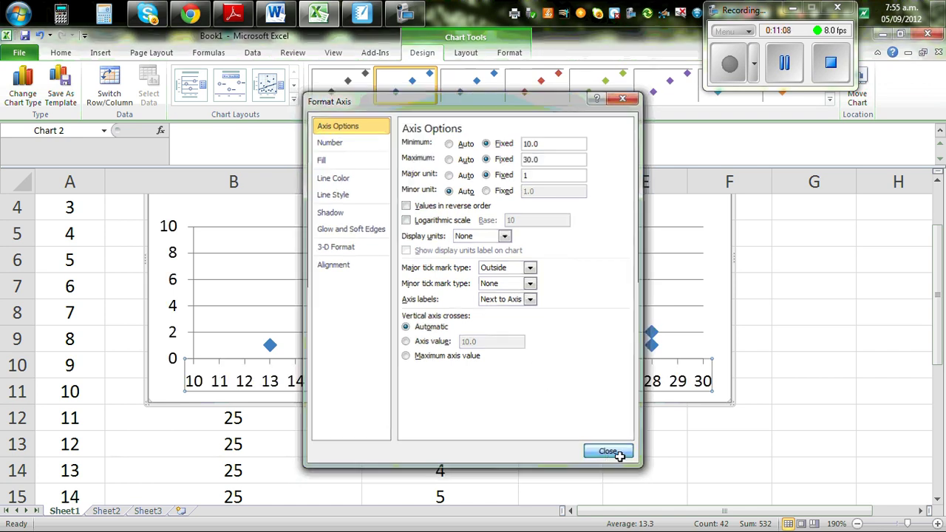
click(849, 401)
scroll(564, 472, up, 1)
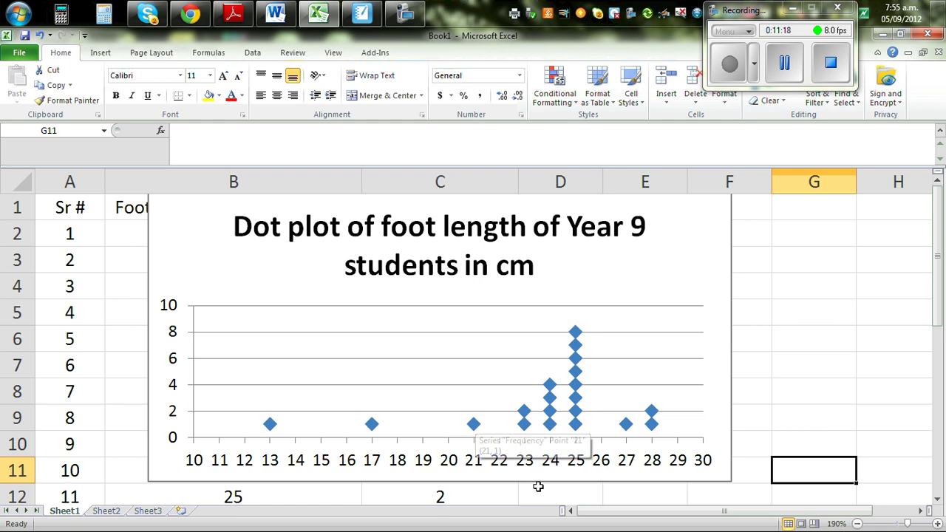
mouse_move(576, 430)
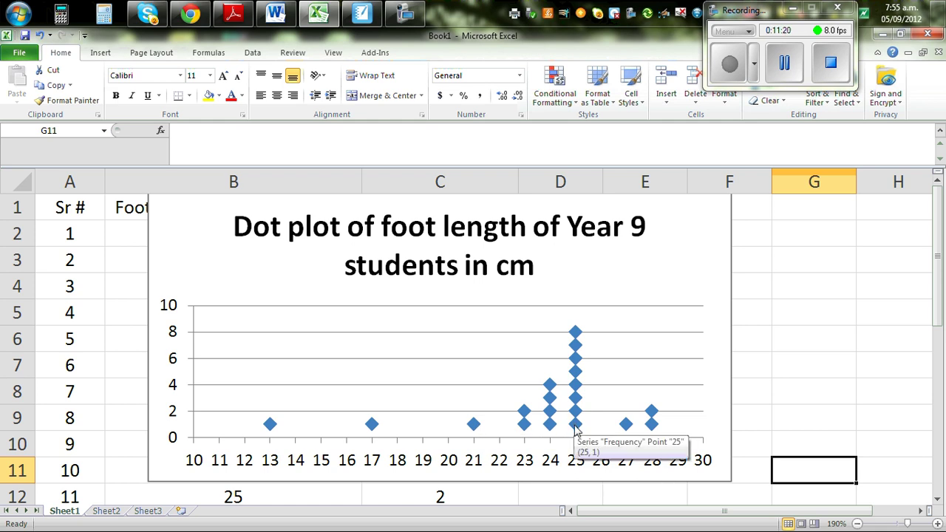